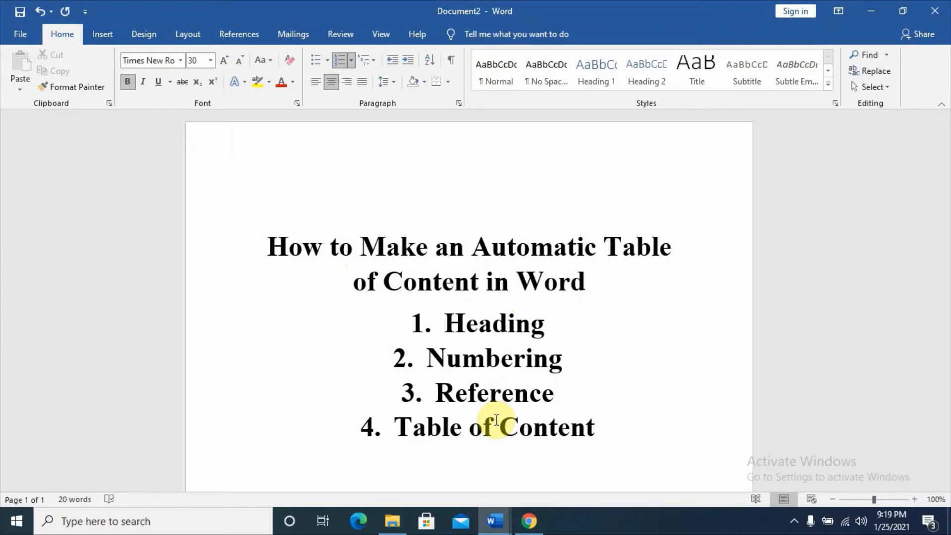
Switch to the open Computer System document
{"action": "left_click", "coordinate": [494, 522]}
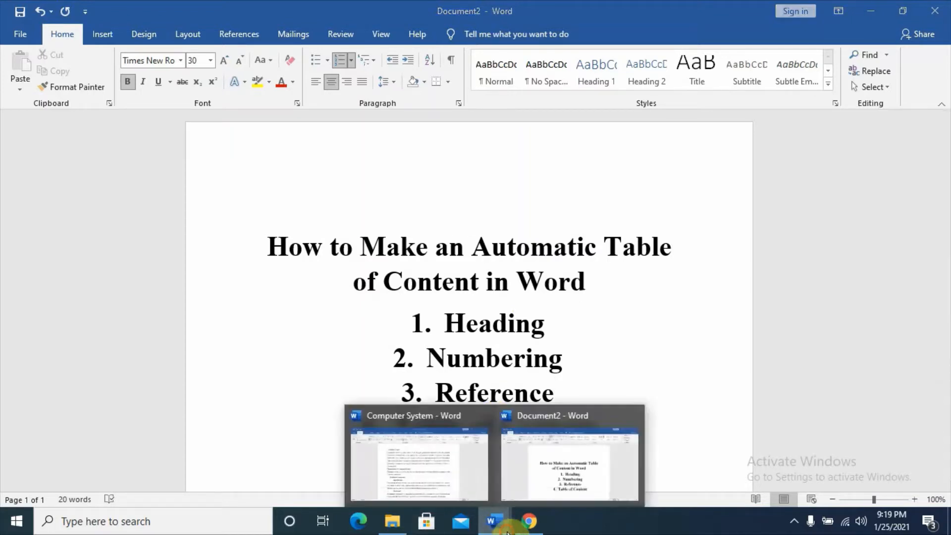
{"action": "left_click", "coordinate": [428, 485]}
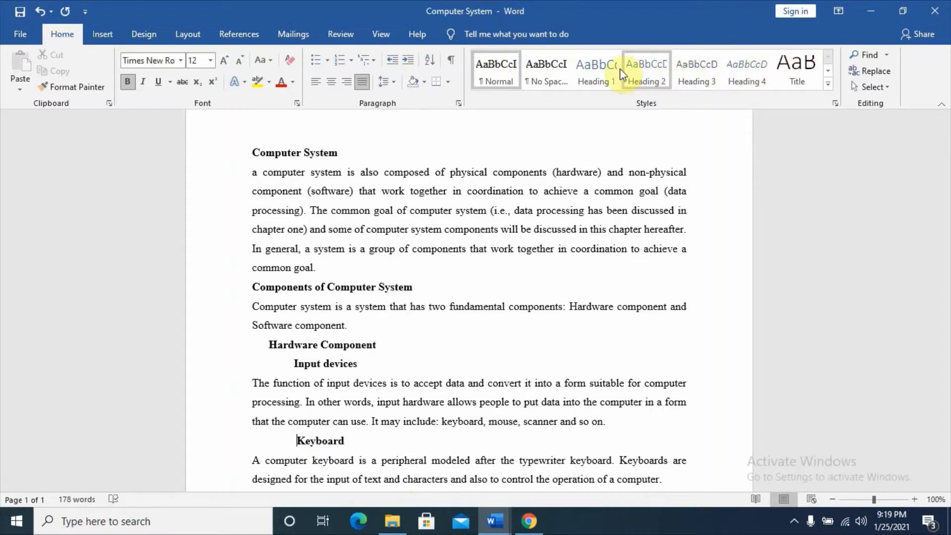
{"action": "left_click", "coordinate": [497, 81]}
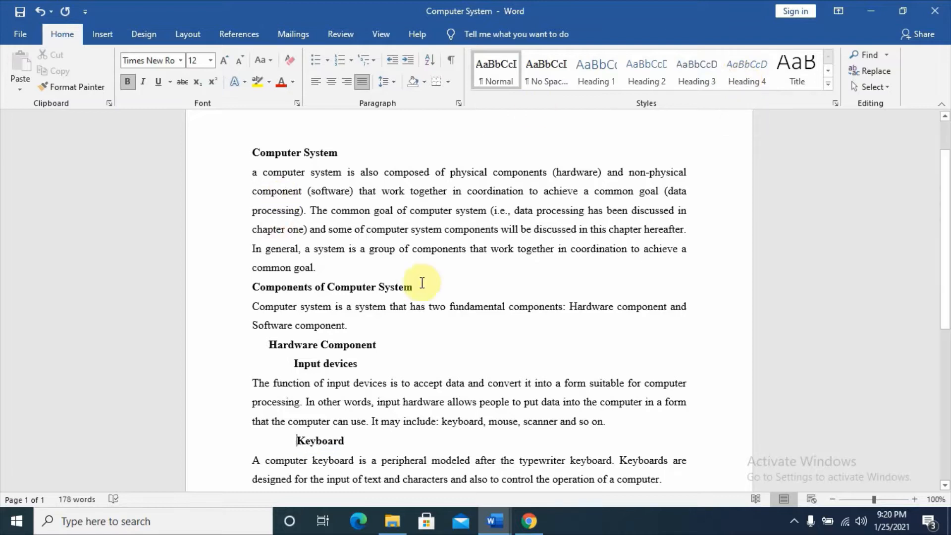
Append the label H1 to the lines "Computer System" and "Components of Computer System"
{"action": "left_click", "coordinate": [346, 155]}
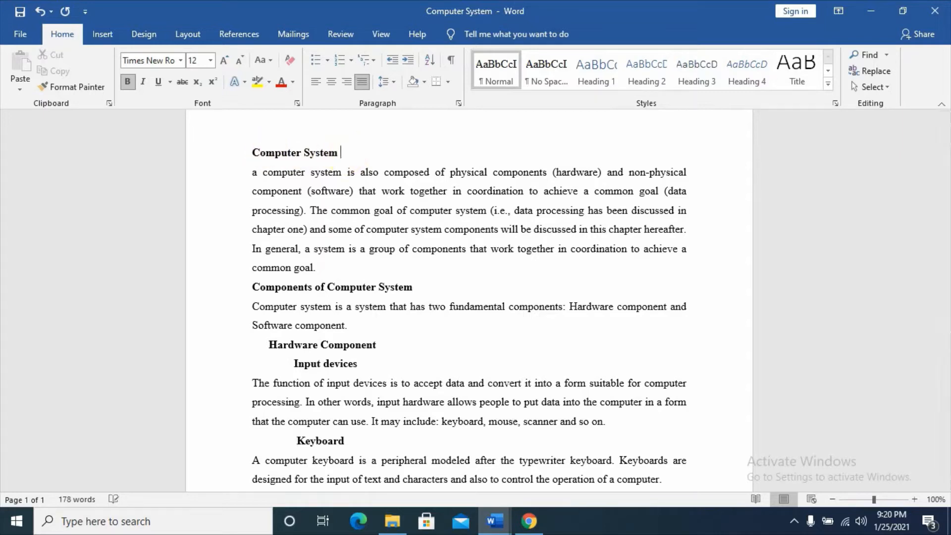
{"action": "left_click", "coordinate": [515, 169]}
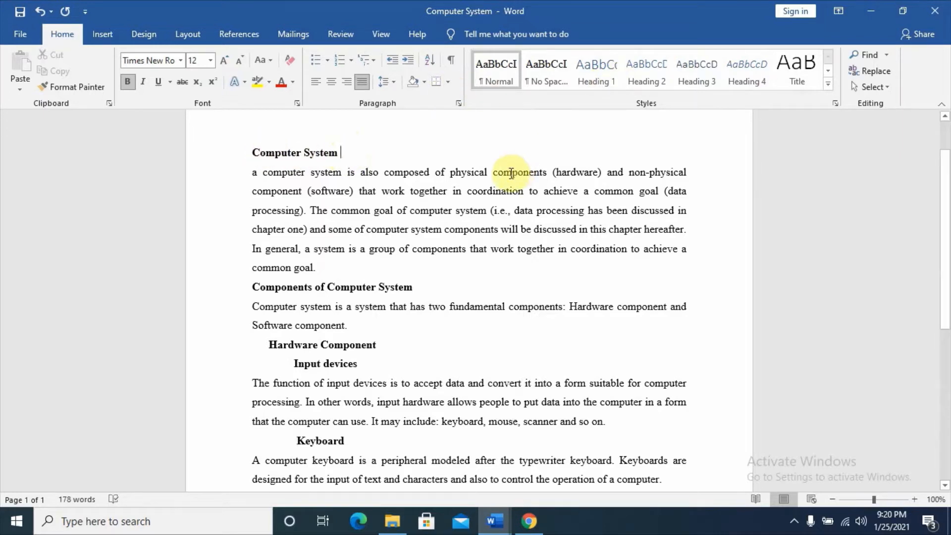
{"action": "type", "text": "H1"}
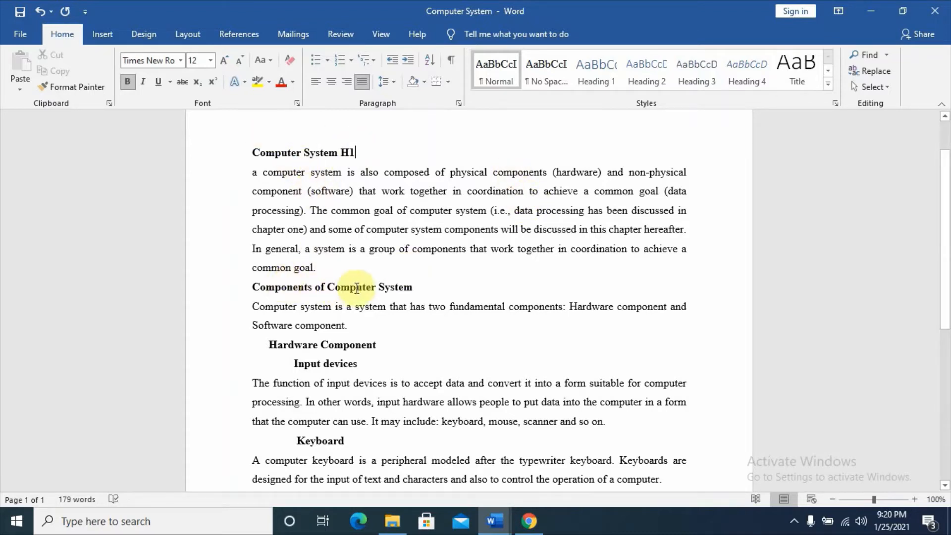
{"action": "left_click", "coordinate": [419, 285]}
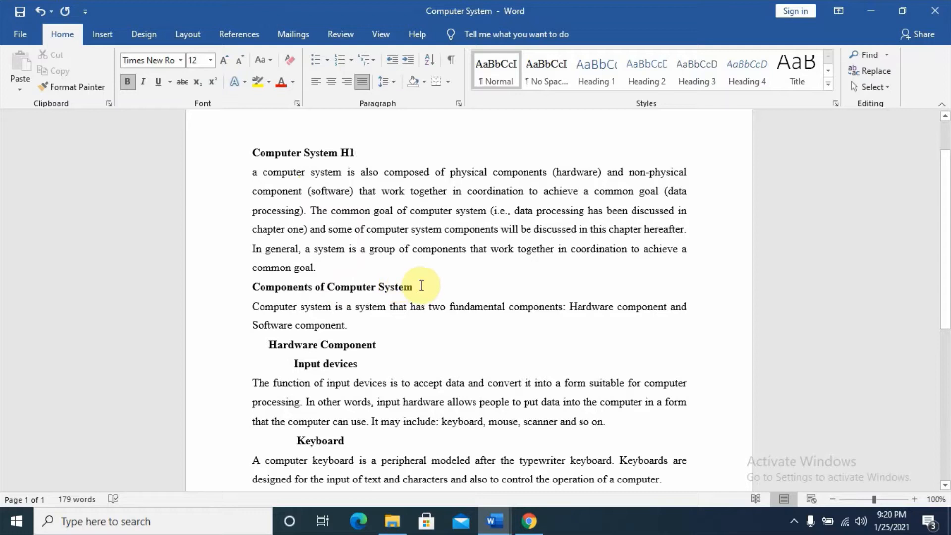
{"action": "left_click", "coordinate": [421, 286]}
{"action": "type", "text": "H1"}
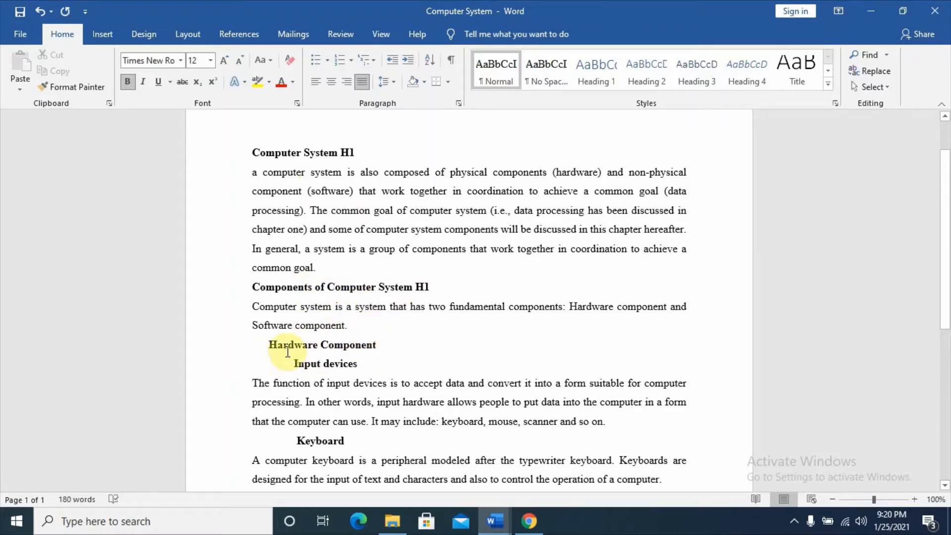
Append the label H2 to "Hardware Component" and H3 to both "Input devices" and "Keyboard"
{"action": "left_click", "coordinate": [385, 345]}
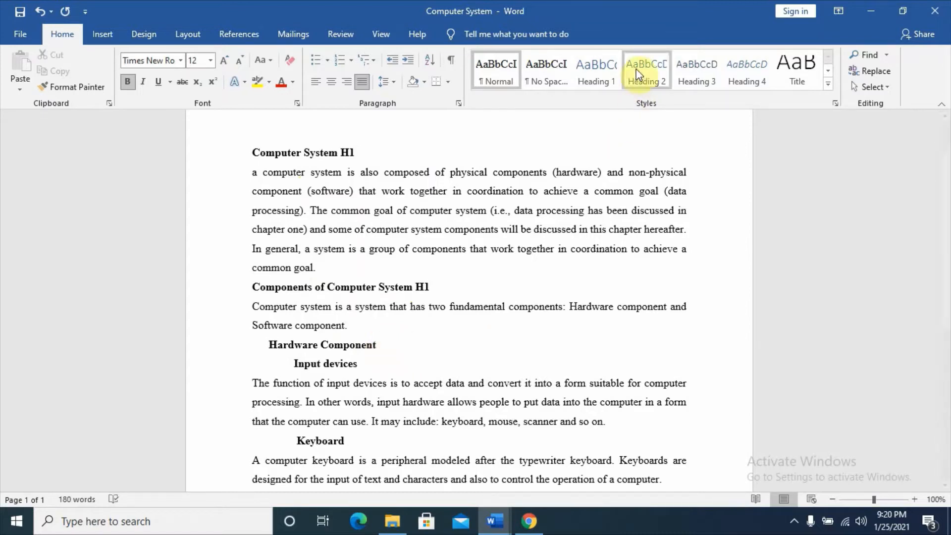
{"action": "type", "text": "H2"}
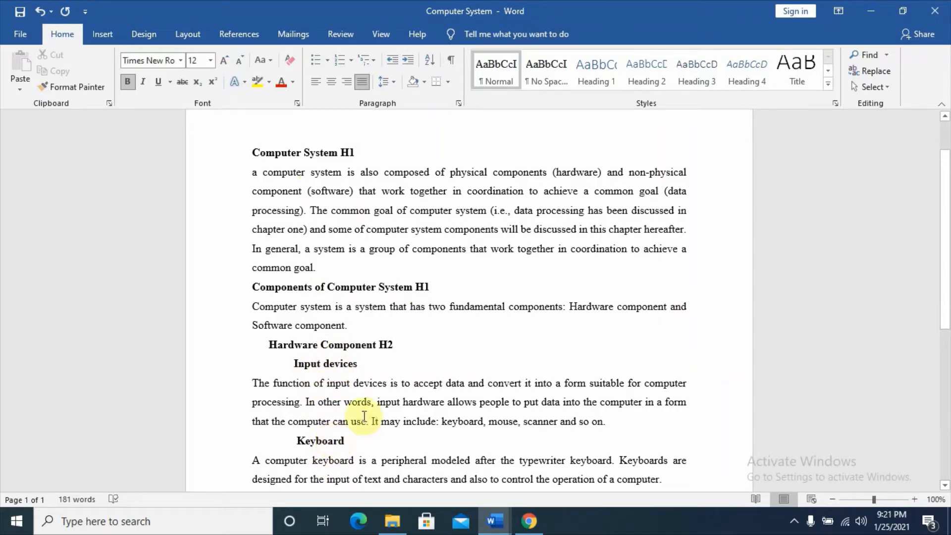
{"action": "left_click", "coordinate": [373, 364]}
{"action": "type", "text": "H3"}
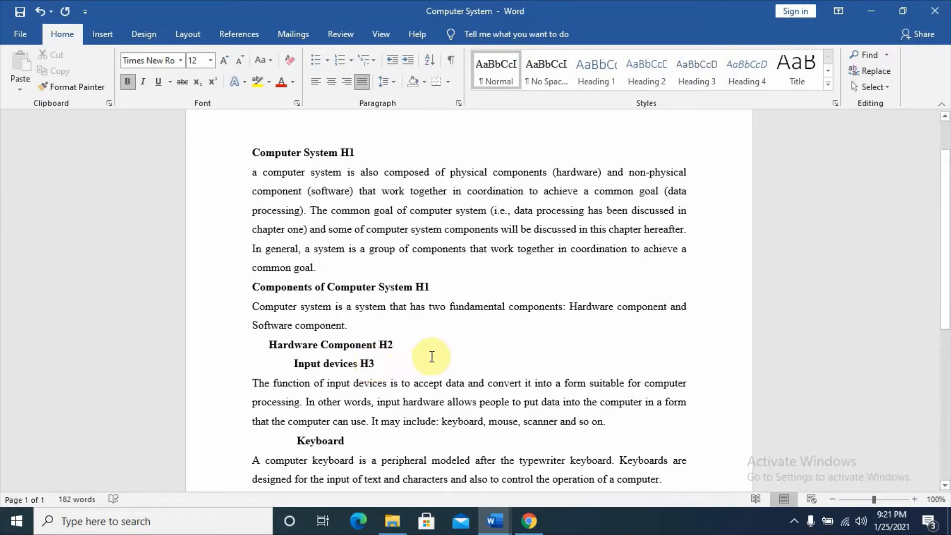
{"action": "left_click", "coordinate": [357, 440]}
{"action": "type", "text": "H3"}
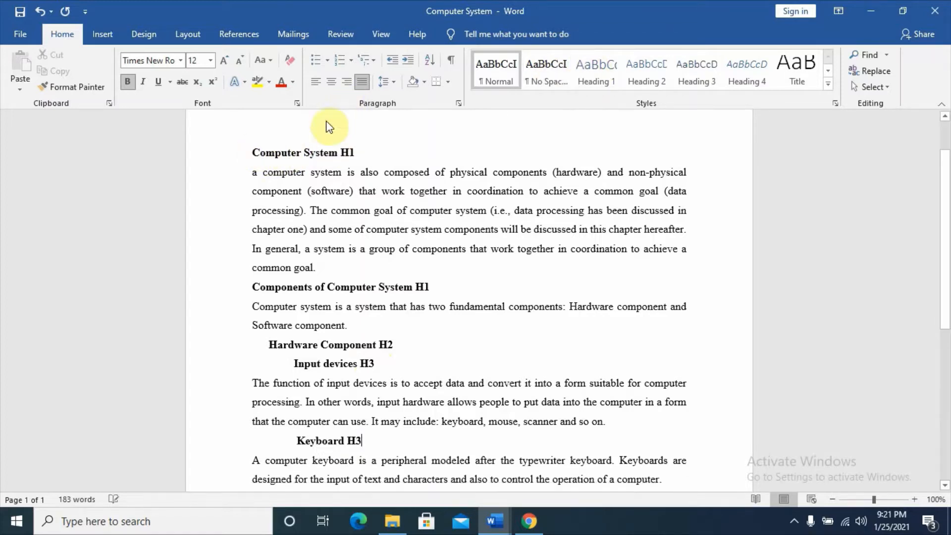
Modify the Heading 1 style to Times New Roman, 15 pt, bold, with automatic font color
{"action": "right_click", "coordinate": [604, 70]}
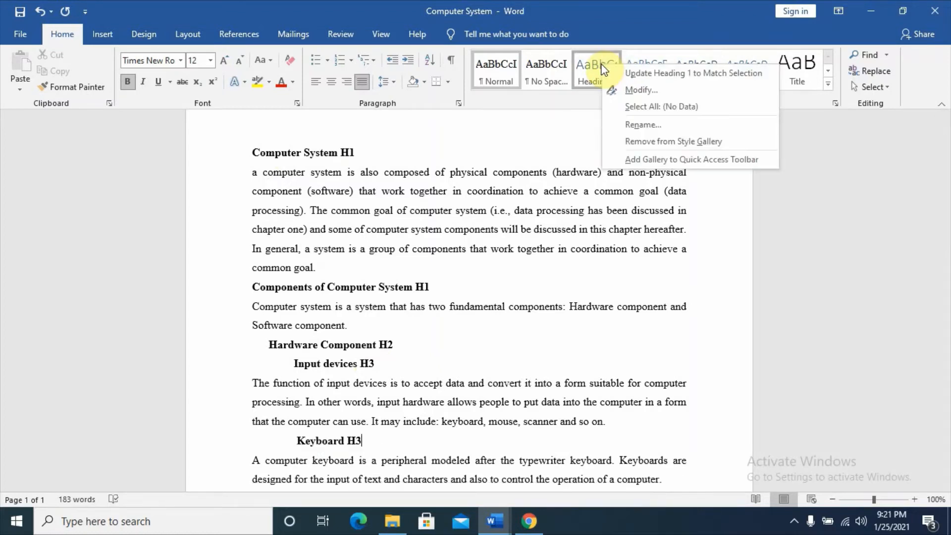
{"action": "left_click", "coordinate": [637, 92]}
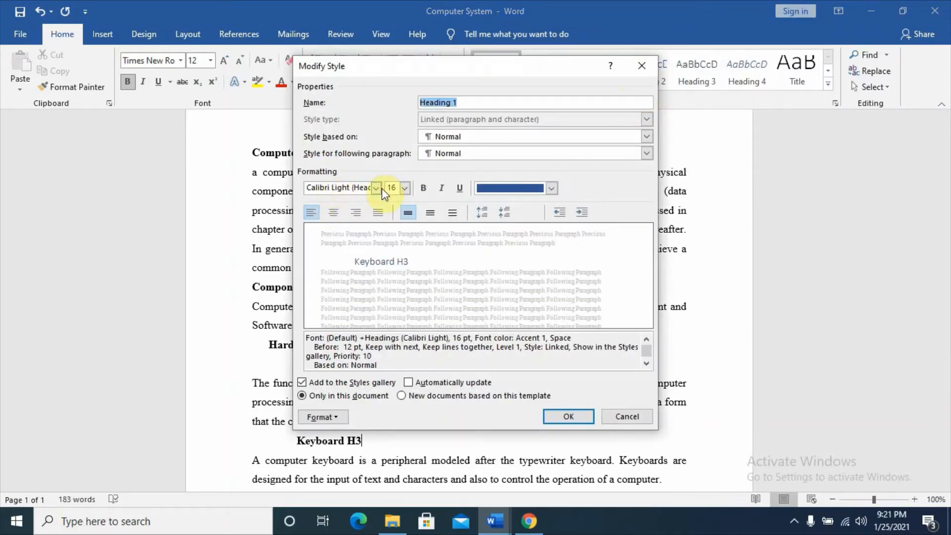
{"action": "left_click", "coordinate": [353, 191]}
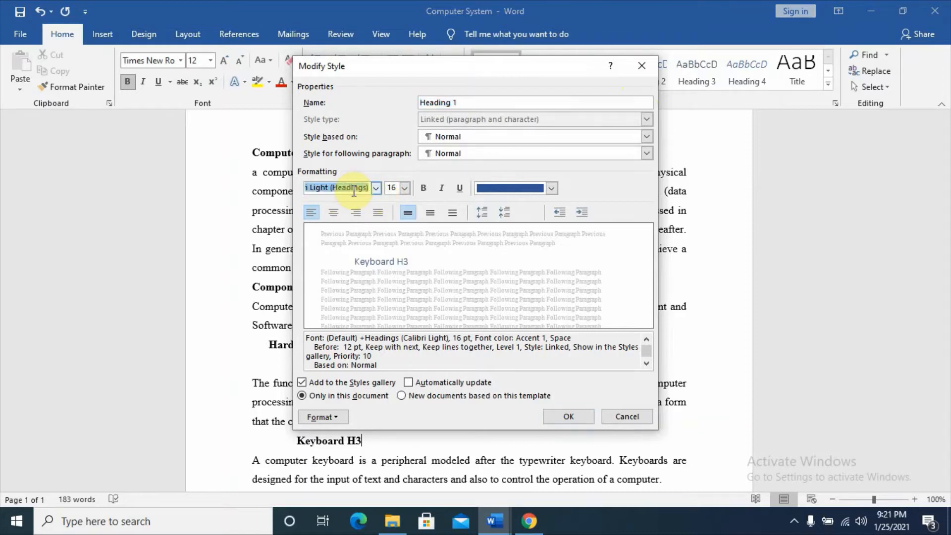
{"action": "type", "text": "Times New Roman"}
{"action": "left_click", "coordinate": [392, 185]}
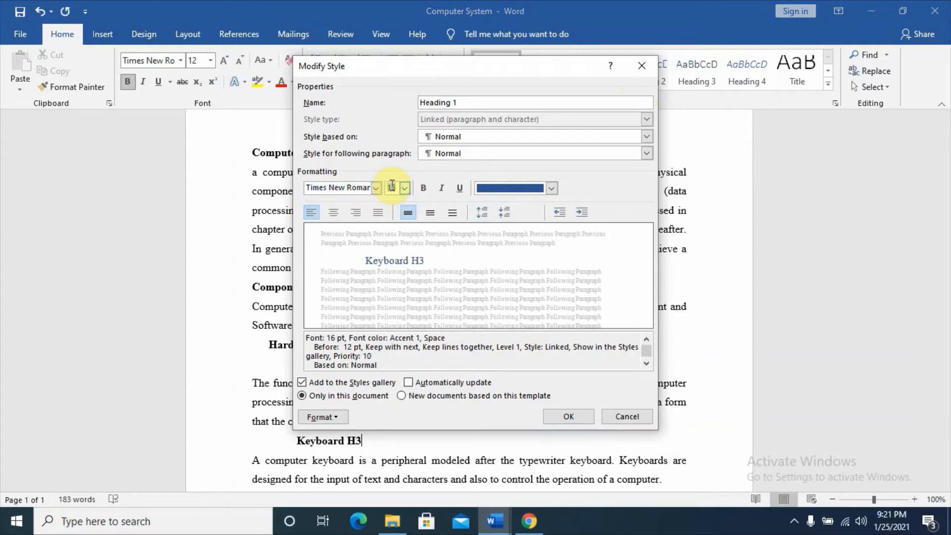
{"action": "type", "text": "15"}
{"action": "left_click", "coordinate": [422, 188]}
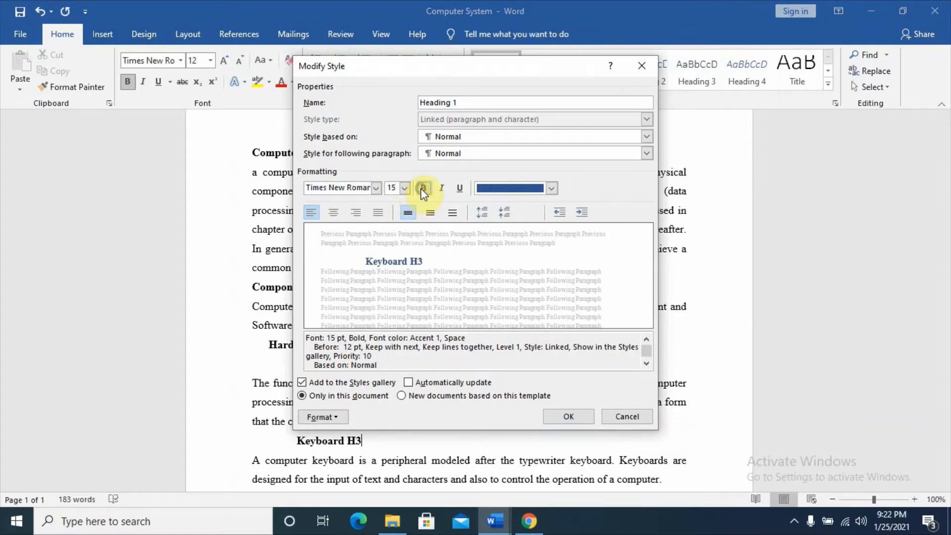
{"action": "left_click", "coordinate": [551, 189]}
{"action": "left_click", "coordinate": [515, 210]}
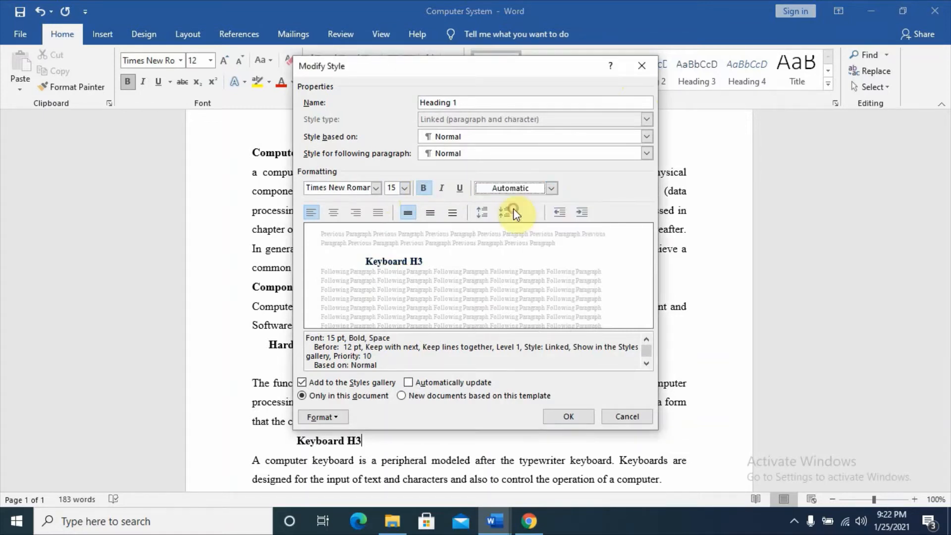
{"action": "left_click", "coordinate": [566, 416]}
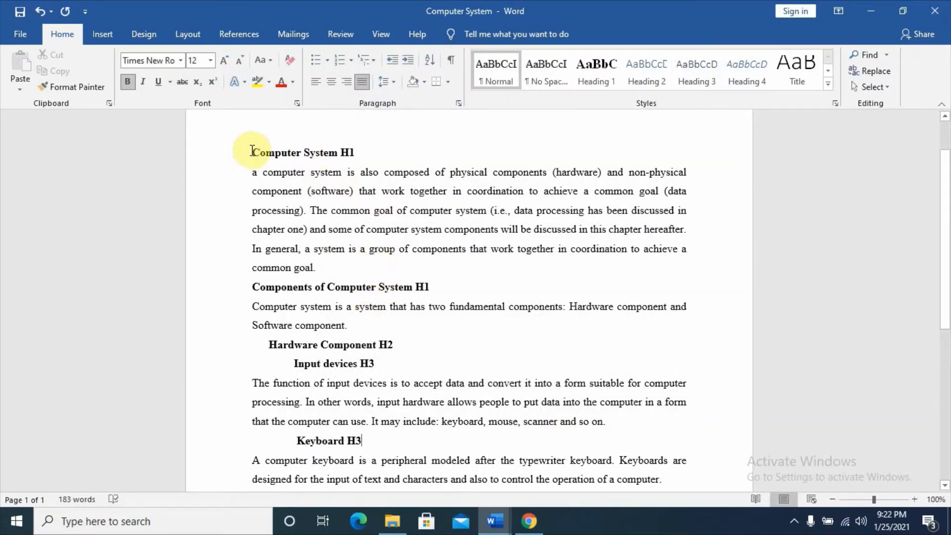
Apply the Heading 1 style to "Computer System" and delete the H1 label after it
{"action": "left_click_drag", "start_coordinate": [251, 153], "coordinate": [331, 156]}
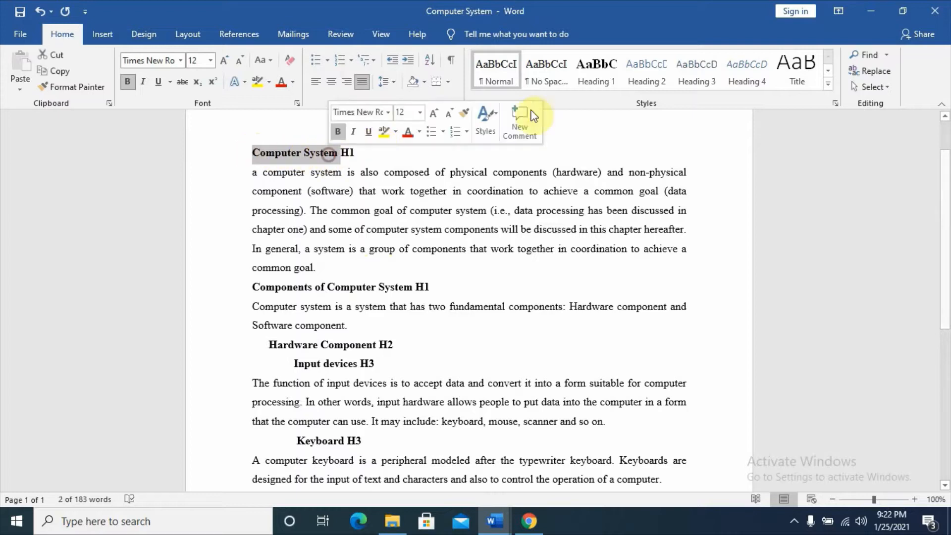
{"action": "left_click", "coordinate": [596, 79]}
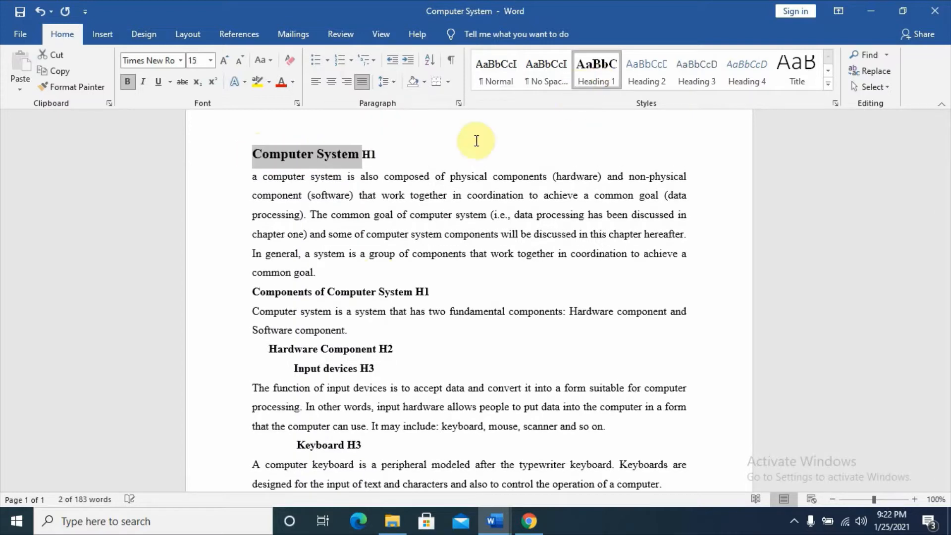
{"action": "left_click", "coordinate": [389, 159]}
{"action": "key", "text": "BackSpace"}
{"action": "key", "text": "BackSpace"}
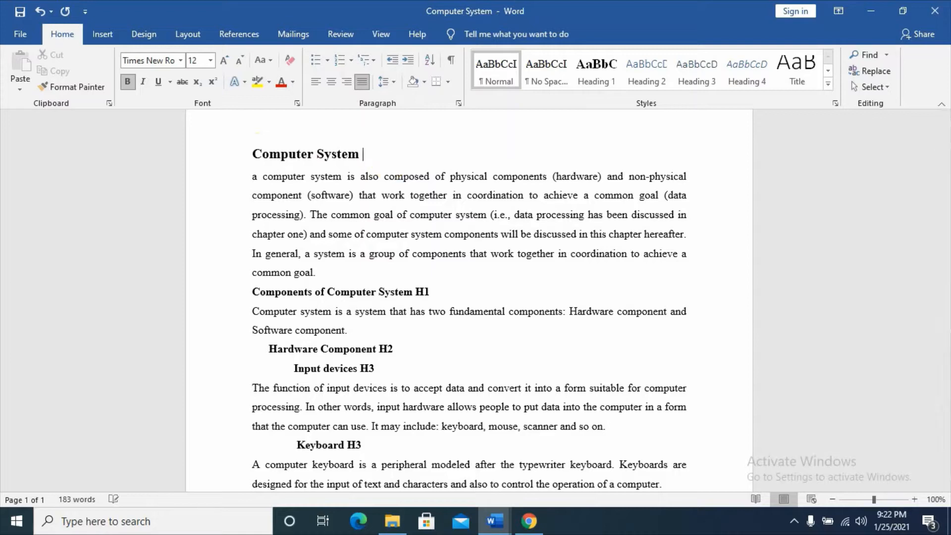
Apply the Heading 1 style to "Components of Computer System" and delete its H1 label
{"action": "left_click_drag", "start_coordinate": [252, 292], "coordinate": [394, 296]}
{"action": "left_click", "coordinate": [597, 69]}
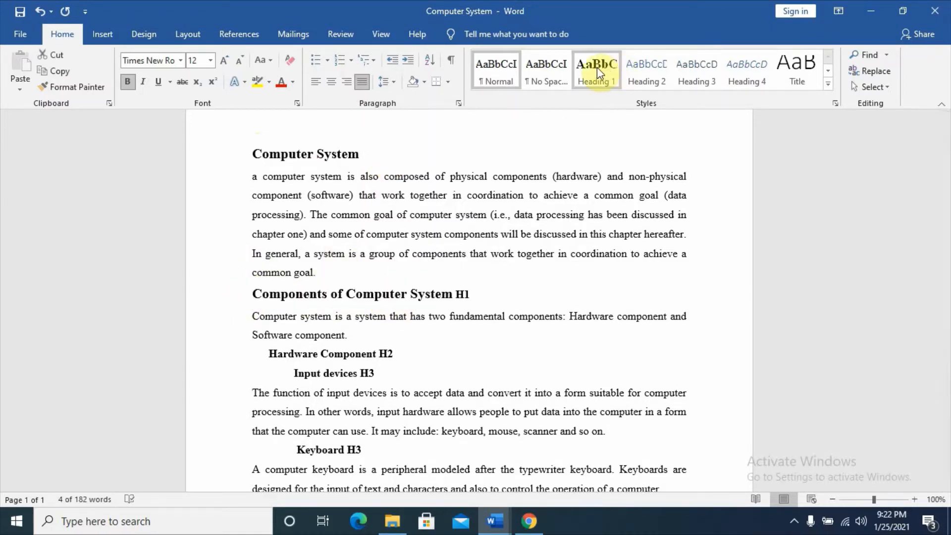
{"action": "left_click", "coordinate": [500, 294]}
{"action": "key", "text": "BackSpace"}
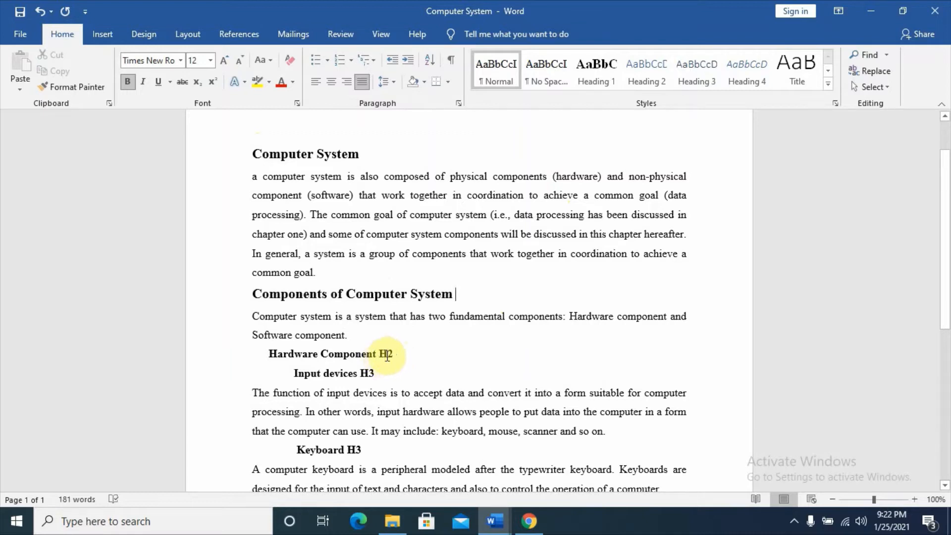
Modify the Heading 2 style to Times New Roman, 14 pt, bold, with automatic font color
{"action": "left_click_drag", "start_coordinate": [381, 356], "coordinate": [270, 355]}
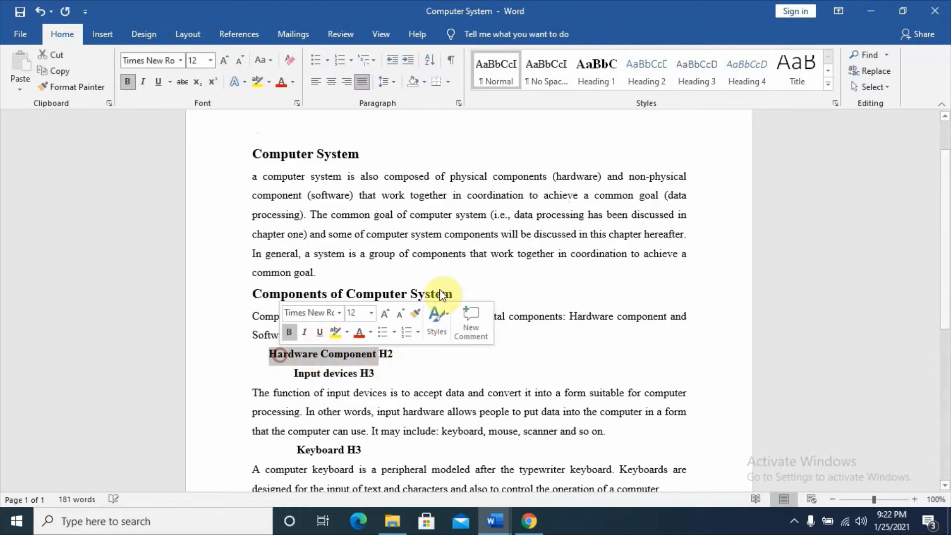
{"action": "right_click", "coordinate": [647, 82]}
{"action": "left_click", "coordinate": [669, 97]}
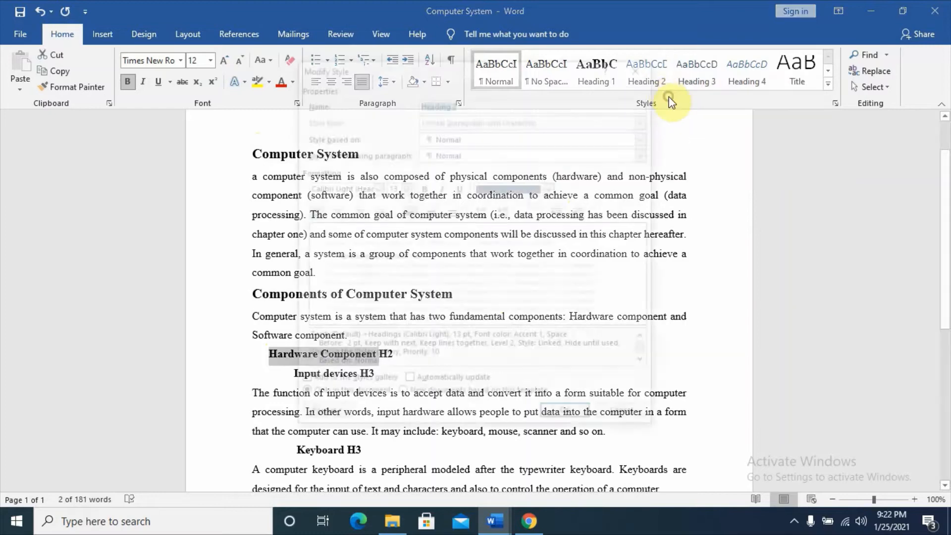
{"action": "left_click", "coordinate": [349, 186]}
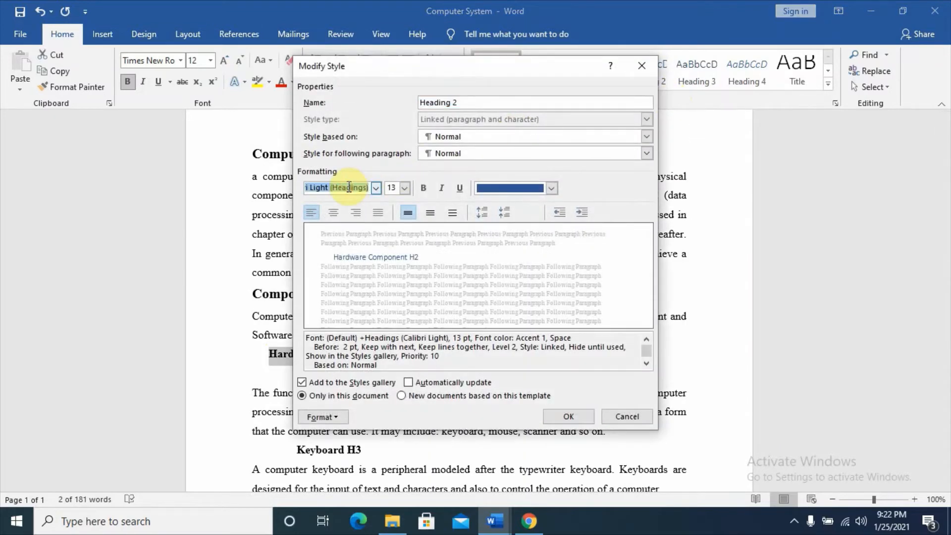
{"action": "type", "text": "Times New Roman"}
{"action": "left_click", "coordinate": [349, 187]}
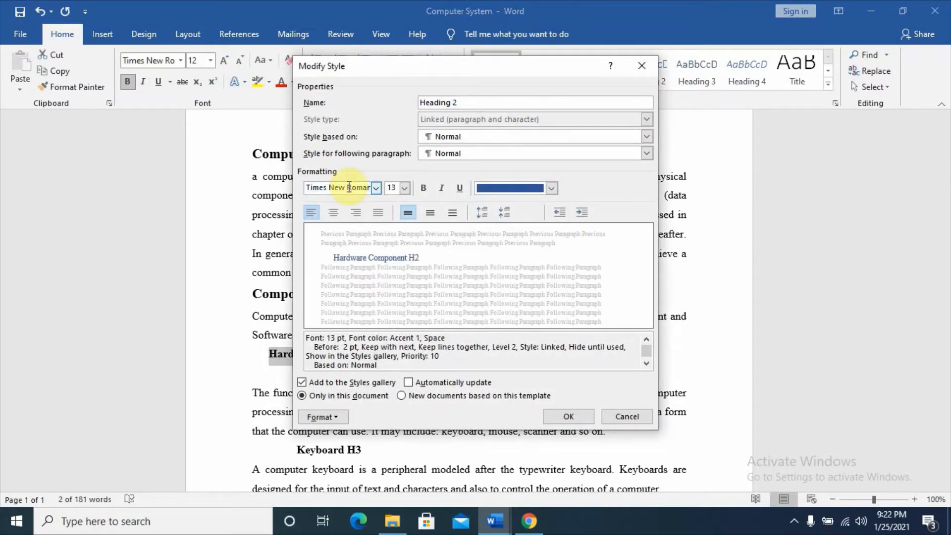
{"action": "double_click", "coordinate": [400, 190]}
{"action": "type", "text": "14"}
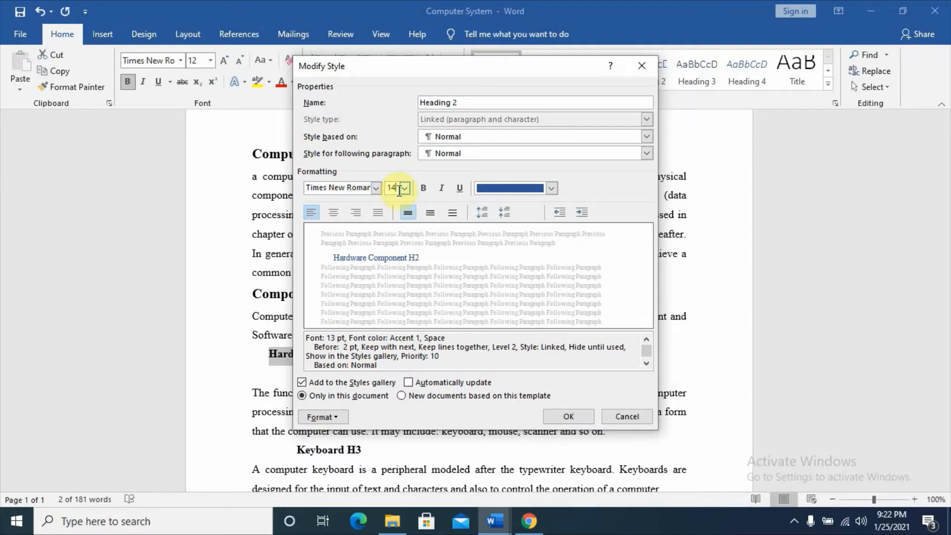
{"action": "left_click", "coordinate": [425, 189]}
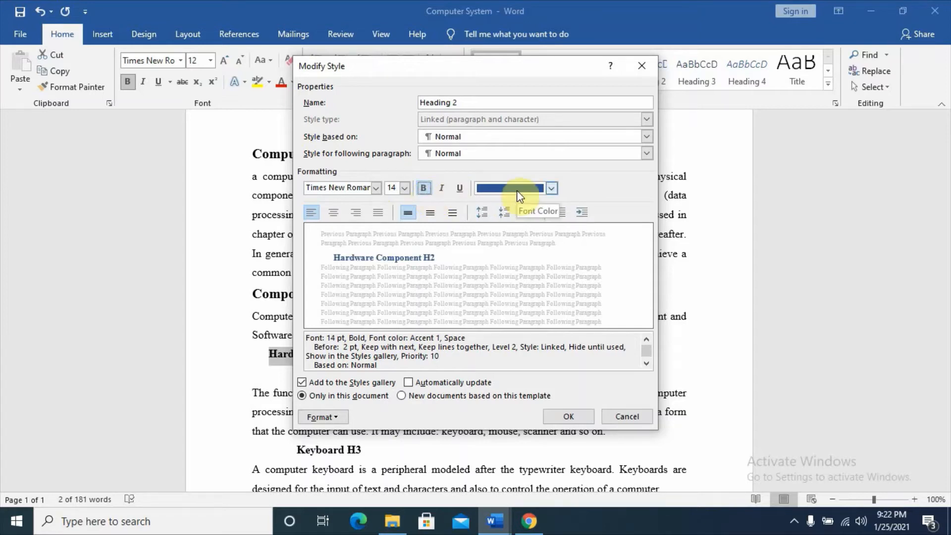
{"action": "left_click", "coordinate": [551, 189]}
{"action": "left_click", "coordinate": [511, 204]}
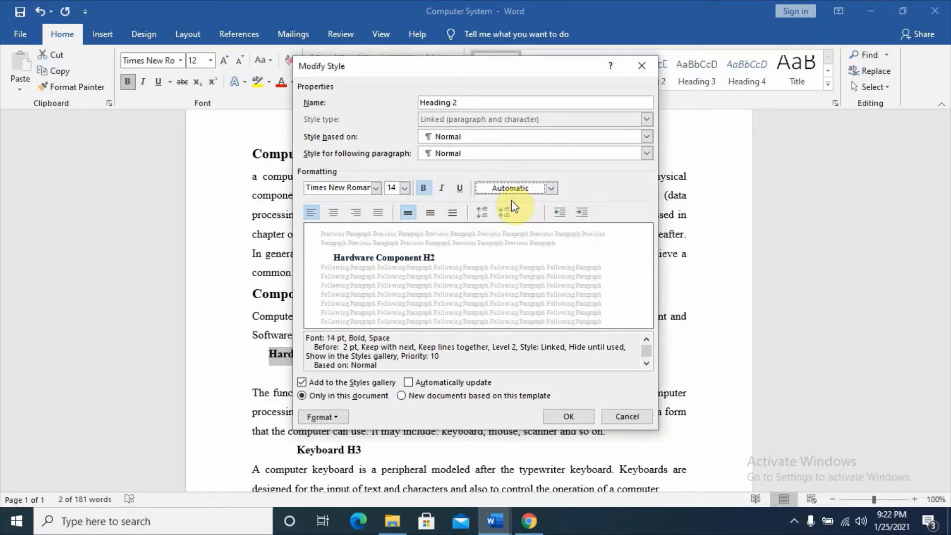
{"action": "left_click", "coordinate": [570, 415]}
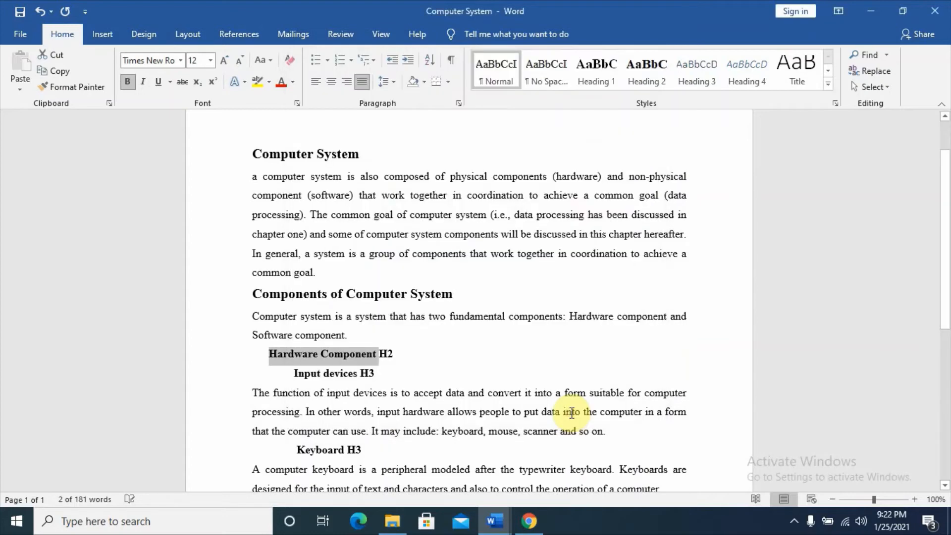
Apply the Heading 2 style to the text "Hardware Component"
{"action": "left_click", "coordinate": [379, 369]}
{"action": "left_click_drag", "start_coordinate": [379, 354], "coordinate": [270, 354]}
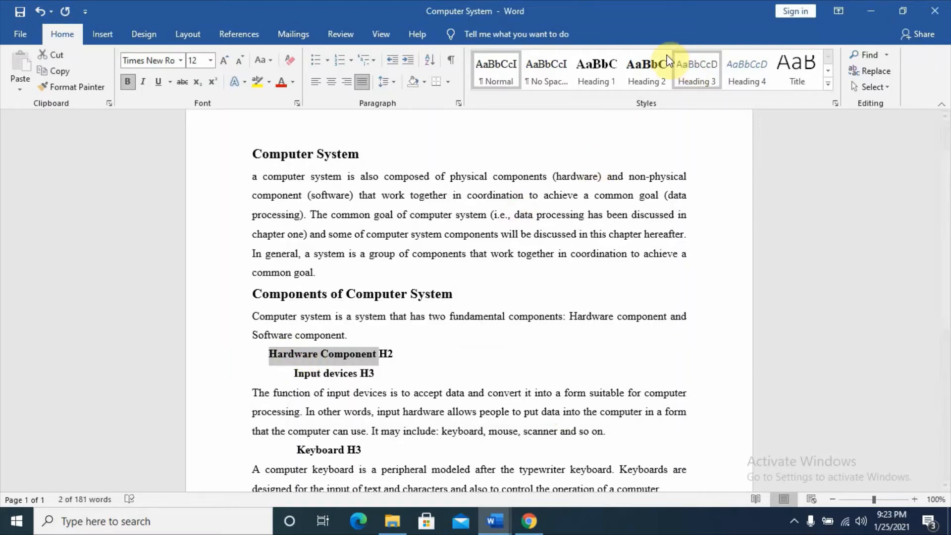
{"action": "left_click", "coordinate": [648, 66]}
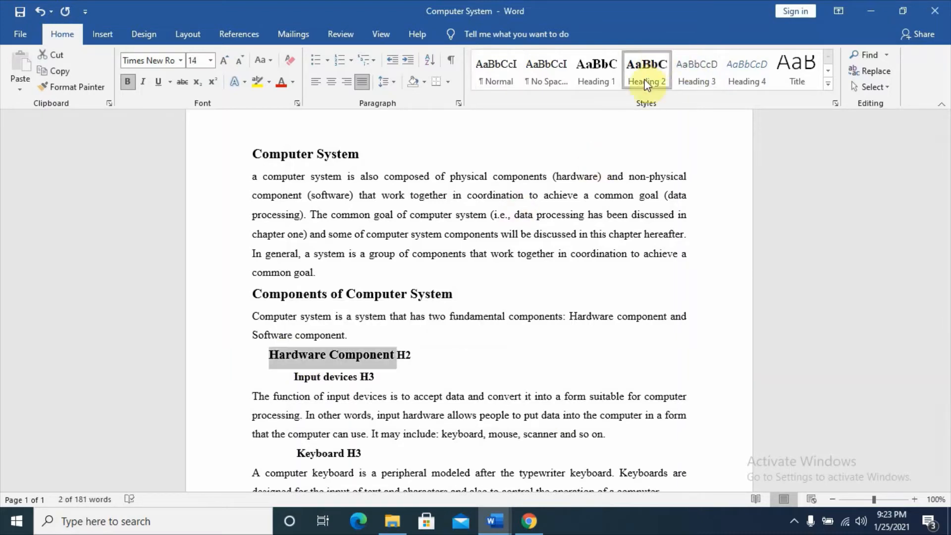
Delete the H2 label after "Hardware Component" and apply the Heading 2 style to that line
{"action": "left_click", "coordinate": [441, 358]}
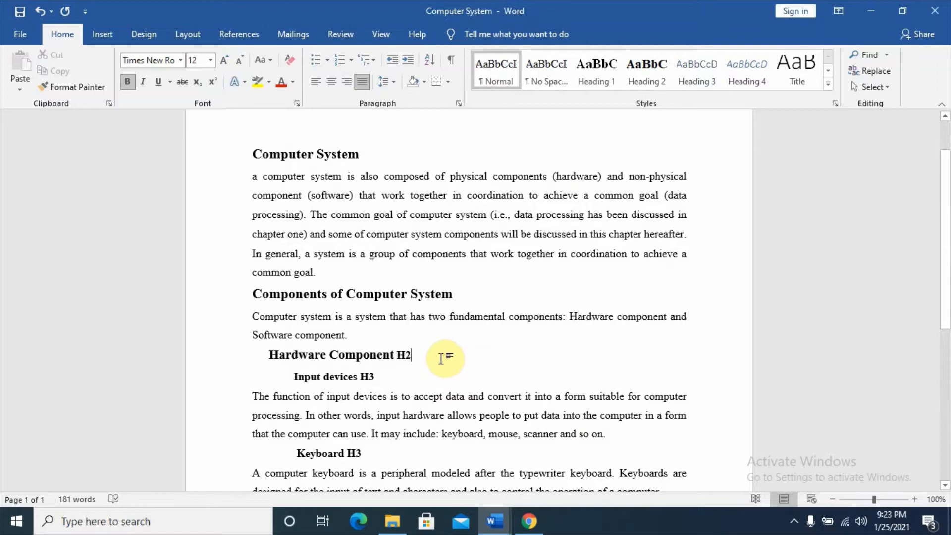
{"action": "key", "text": "BackSpace"}
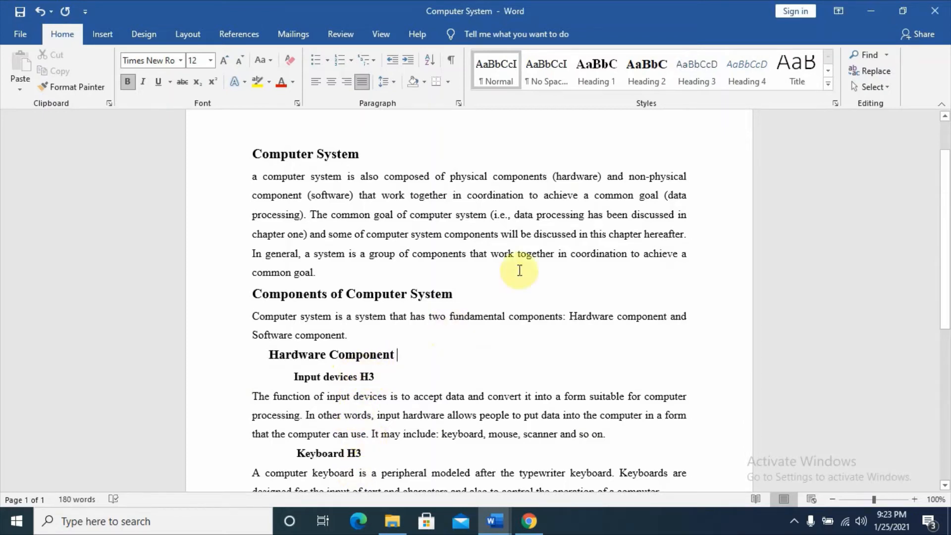
{"action": "left_click", "coordinate": [593, 90]}
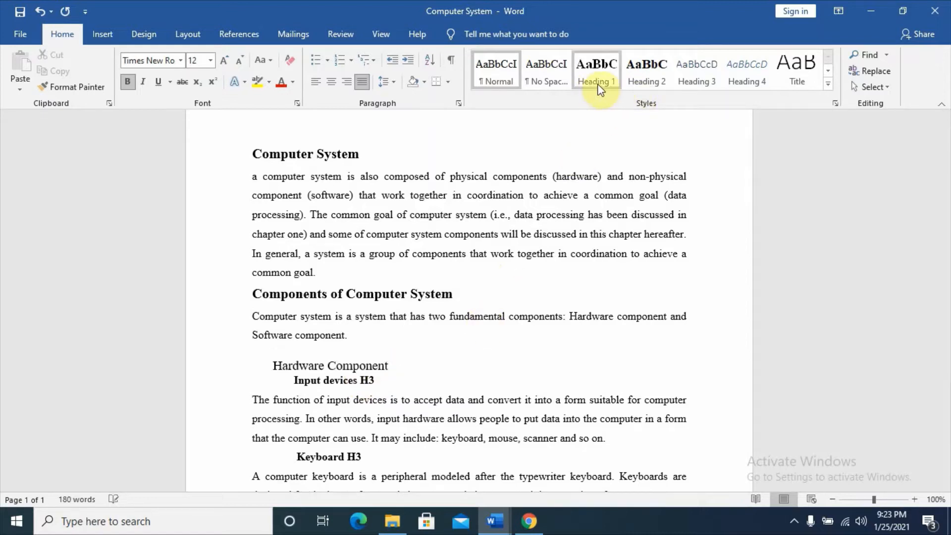
{"action": "left_click", "coordinate": [647, 81]}
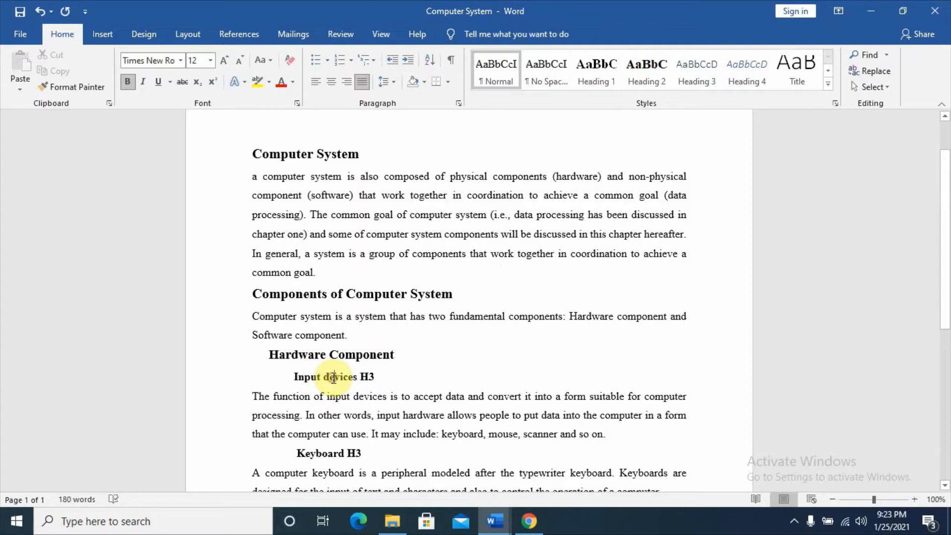
Modify the Heading 3 style to Times New Roman, 13 pt, italic, with automatic font color
{"action": "right_click", "coordinate": [698, 80]}
{"action": "left_click", "coordinate": [731, 104]}
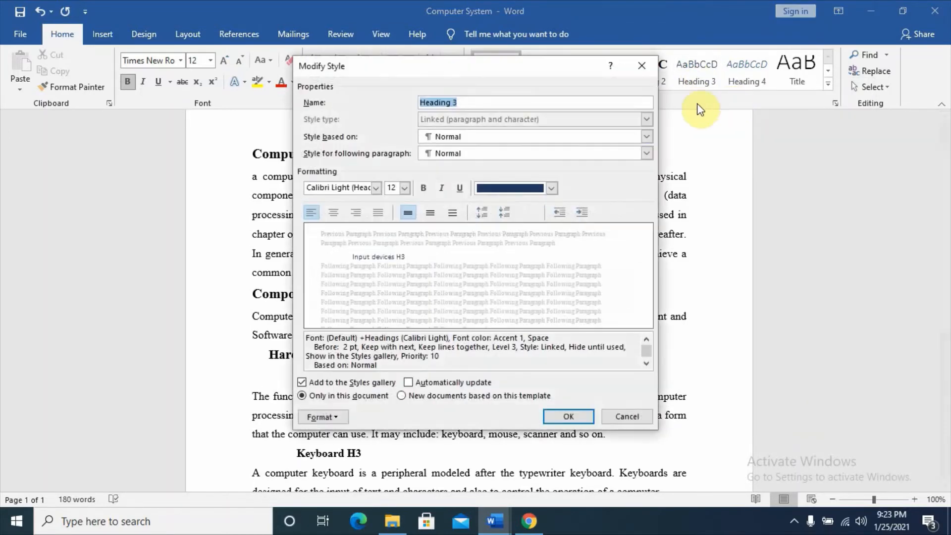
{"action": "left_click", "coordinate": [345, 188]}
{"action": "type", "text": "Times New Roman"}
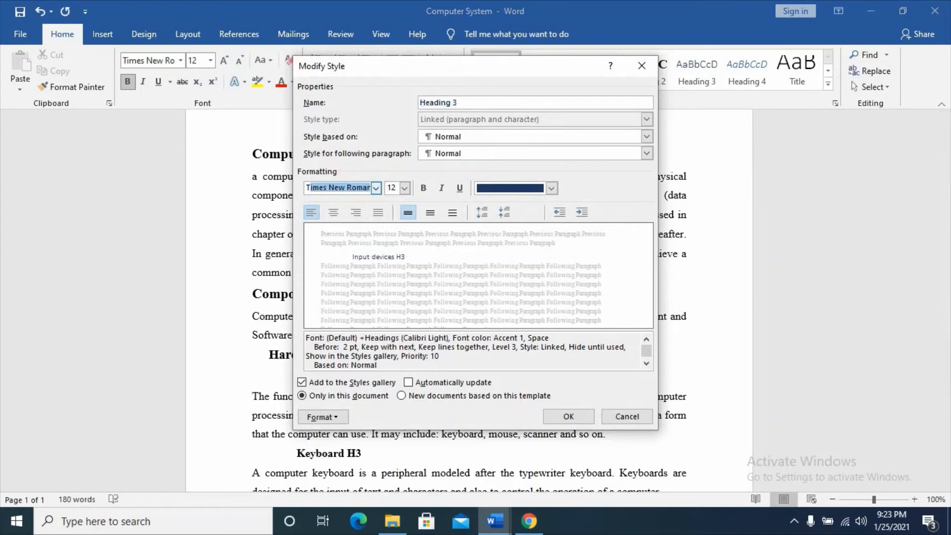
{"action": "left_click", "coordinate": [405, 190]}
{"action": "type", "text": "13"}
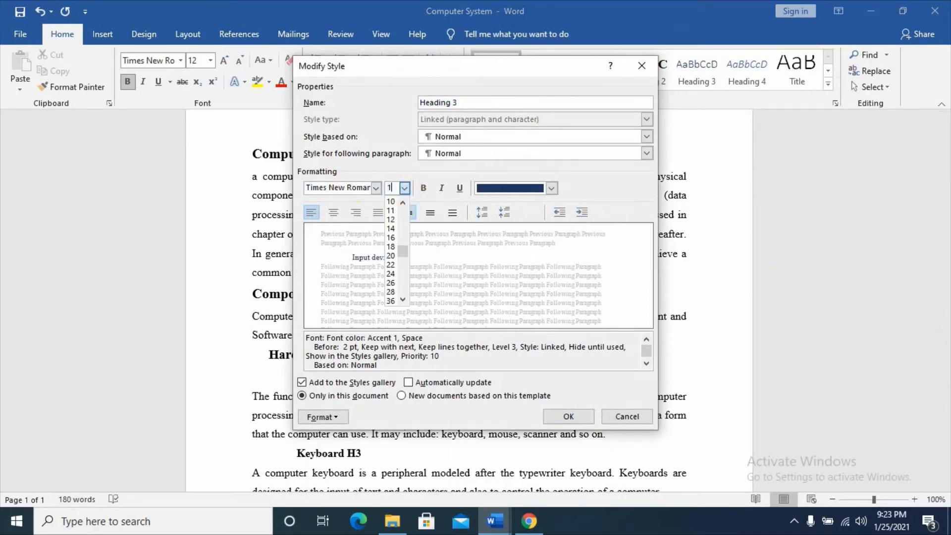
{"action": "left_click", "coordinate": [442, 189]}
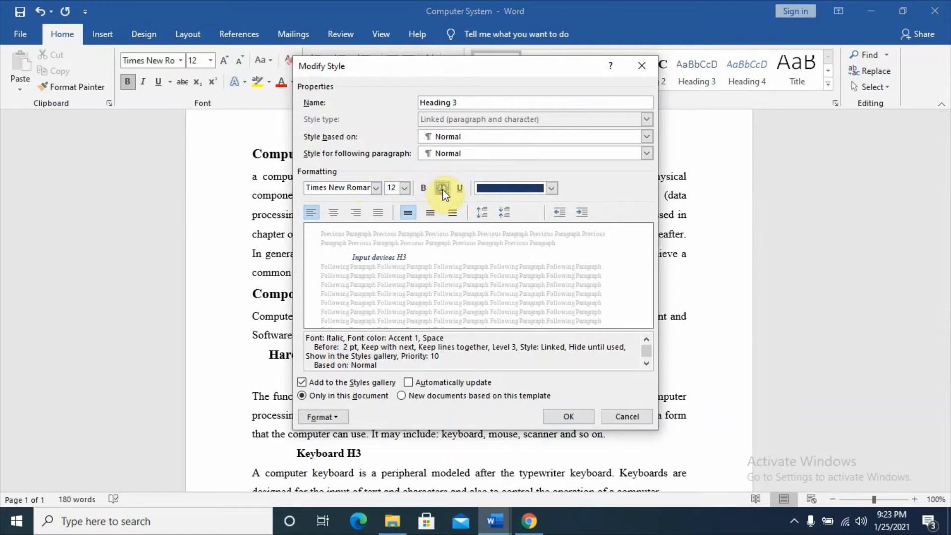
{"action": "double_click", "coordinate": [396, 187]}
{"action": "left_click", "coordinate": [438, 188]}
{"action": "left_click", "coordinate": [440, 188]}
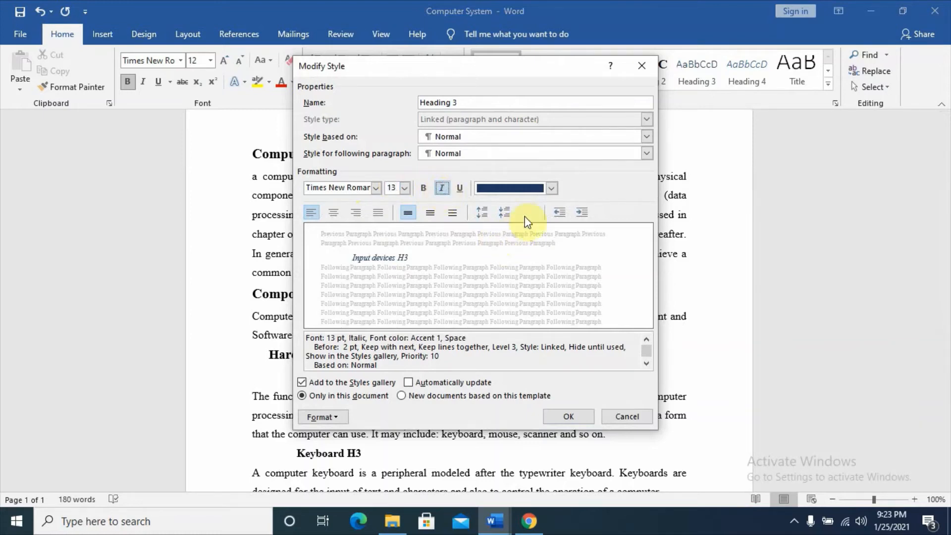
{"action": "left_click", "coordinate": [550, 187]}
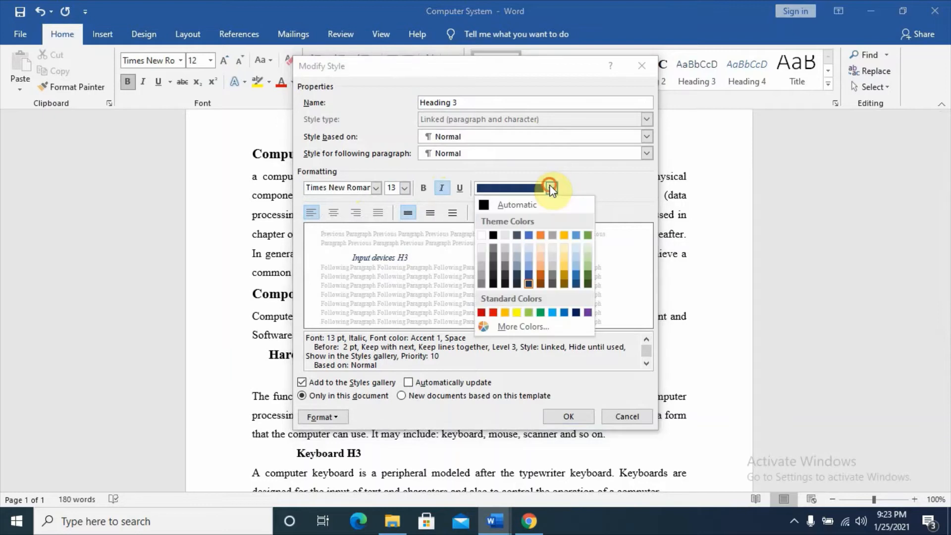
{"action": "left_click", "coordinate": [510, 207]}
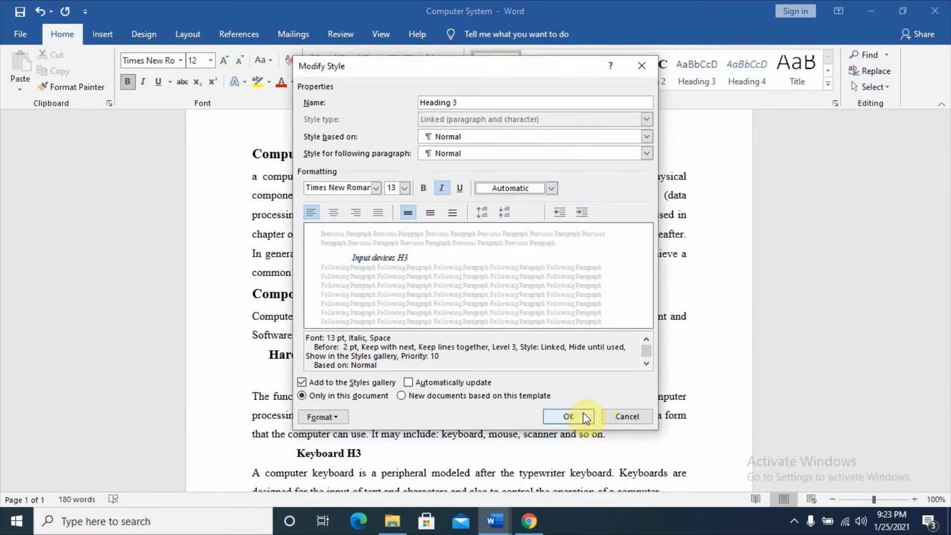
{"action": "left_click", "coordinate": [570, 416]}
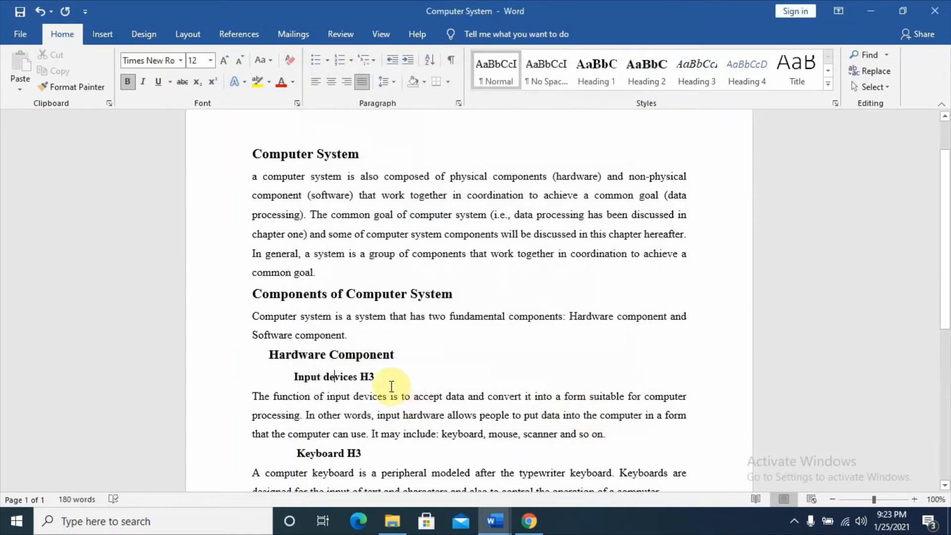
Apply the Heading 3 style to "Input devices" and delete the H3 label after it
{"action": "left_click_drag", "start_coordinate": [360, 377], "coordinate": [300, 377]}
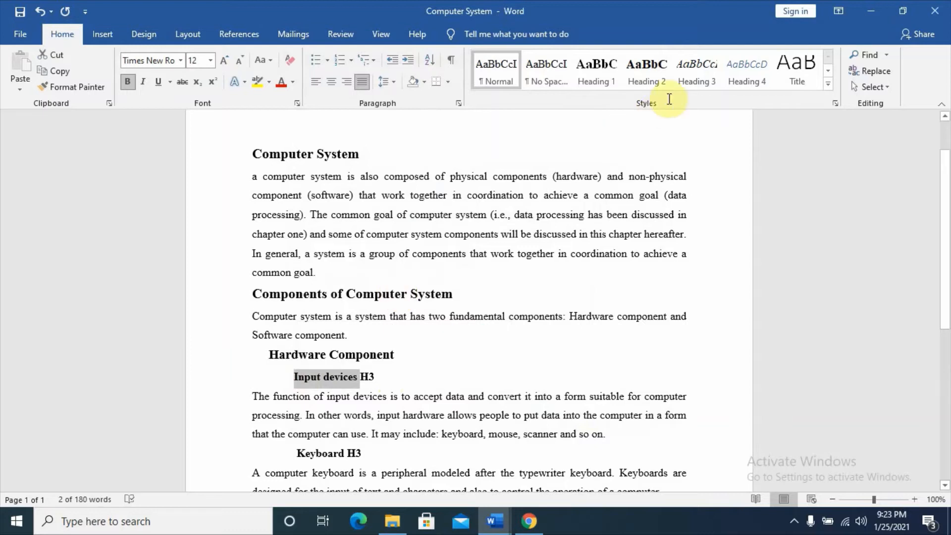
{"action": "left_click", "coordinate": [693, 80]}
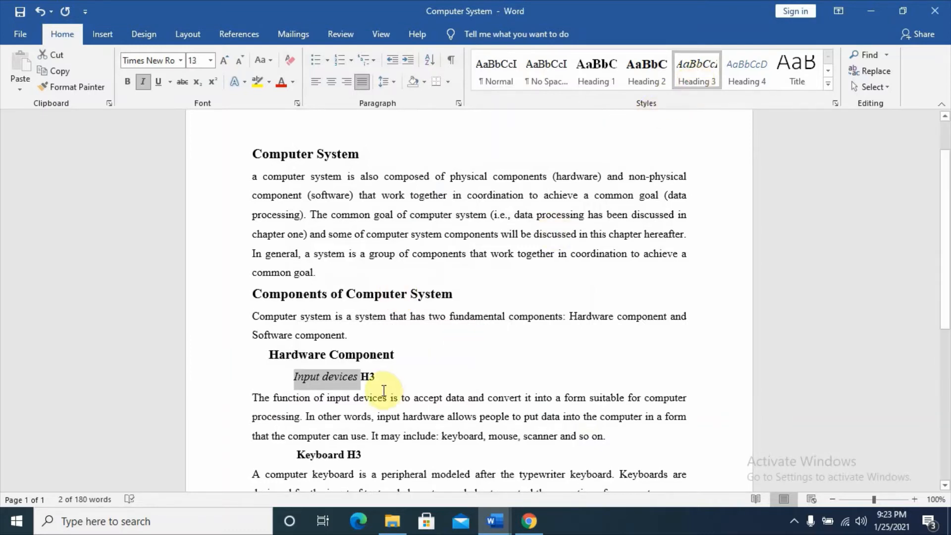
{"action": "left_click", "coordinate": [377, 377]}
{"action": "key", "text": "BackSpace"}
{"action": "key", "text": "BackSpace"}
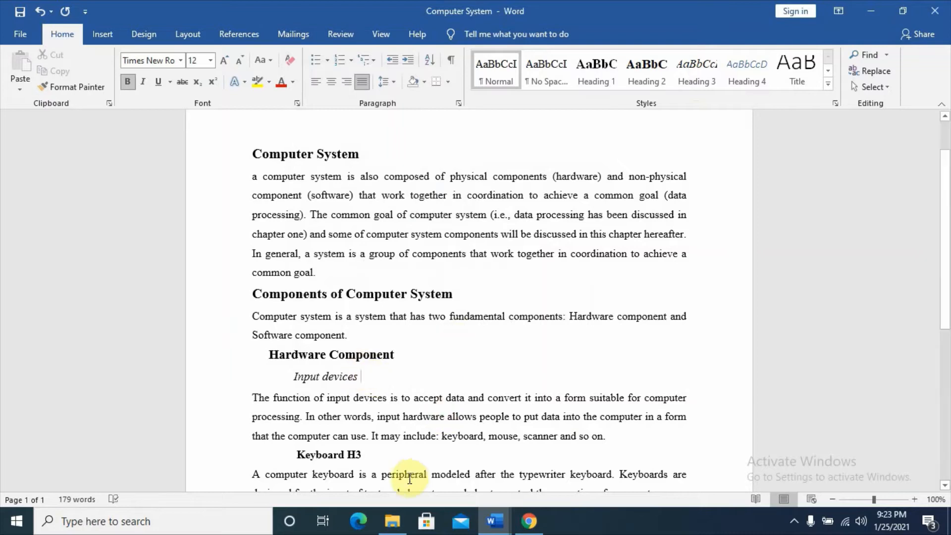
Delete the H3 label after "Keyboard" and apply the Heading 3 style to that heading
{"action": "left_click", "coordinate": [368, 452]}
{"action": "key", "text": "BackSpace"}
{"action": "key", "text": "BackSpace"}
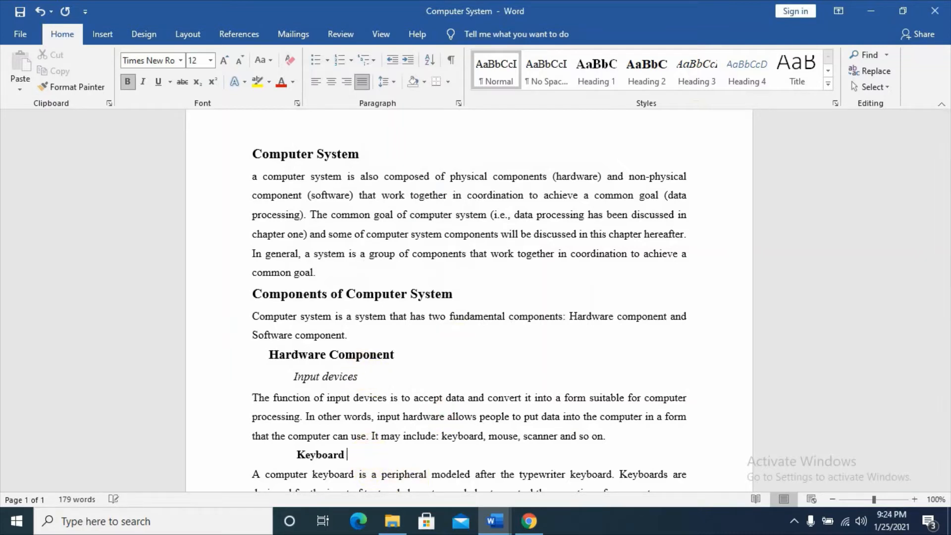
{"action": "left_click_drag", "start_coordinate": [346, 455], "coordinate": [297, 454]}
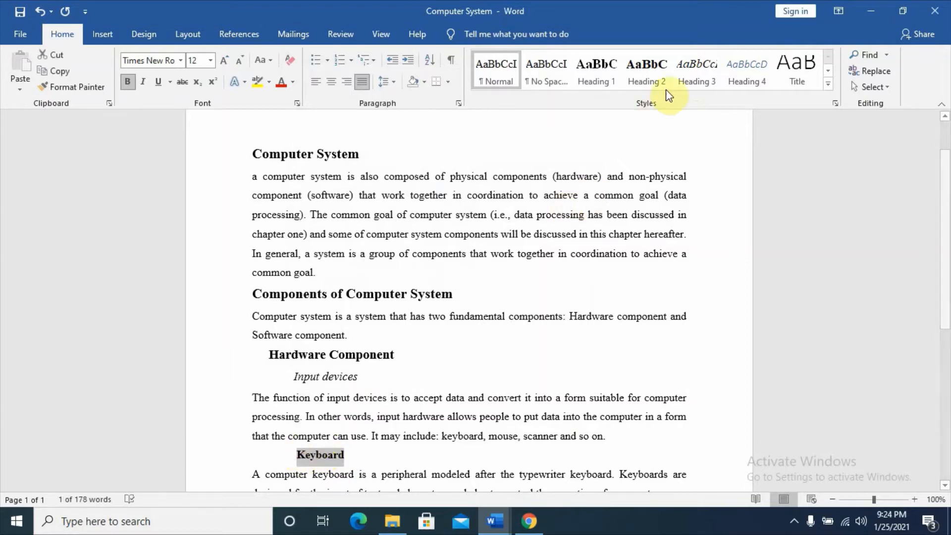
{"action": "left_click", "coordinate": [695, 72]}
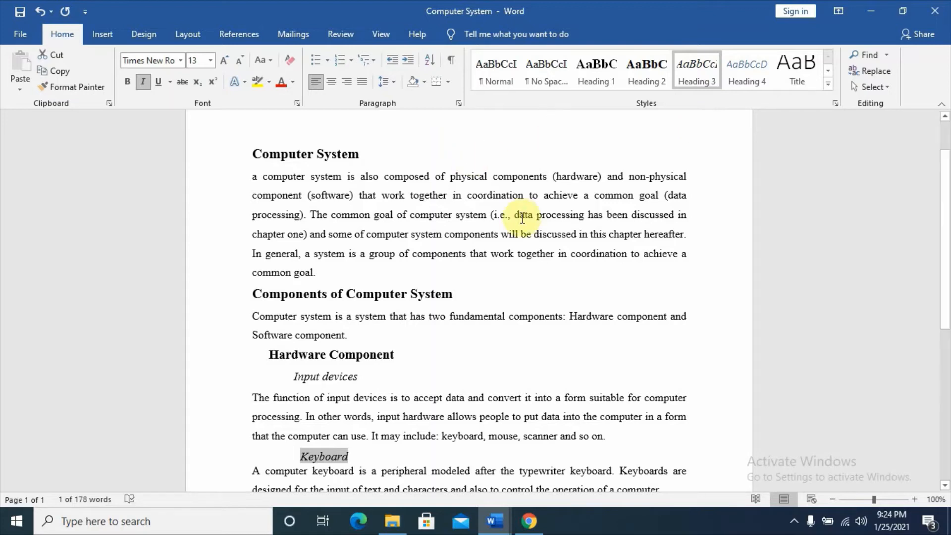
{"action": "left_click", "coordinate": [483, 358]}
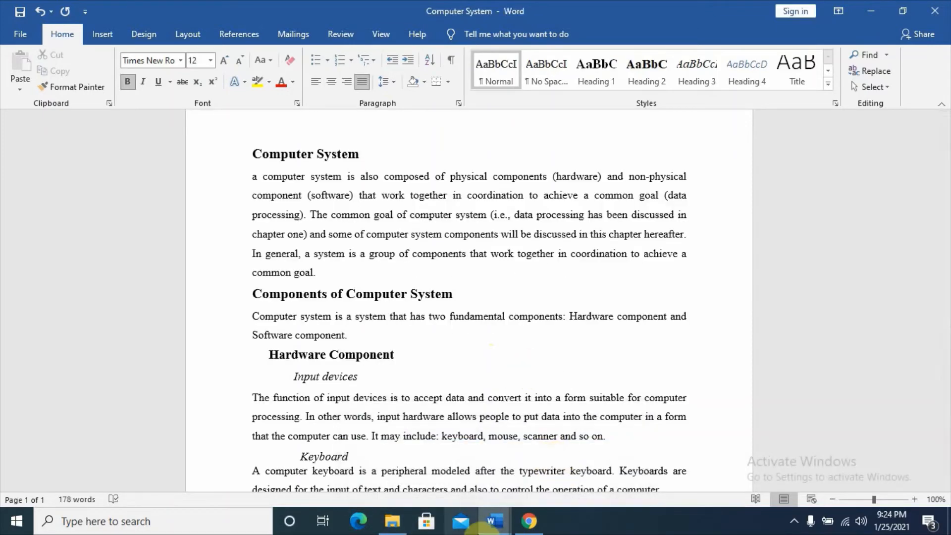
Add the number "1." in front of the "Computer System" heading as automatic list numbering
{"action": "left_click", "coordinate": [253, 157]}
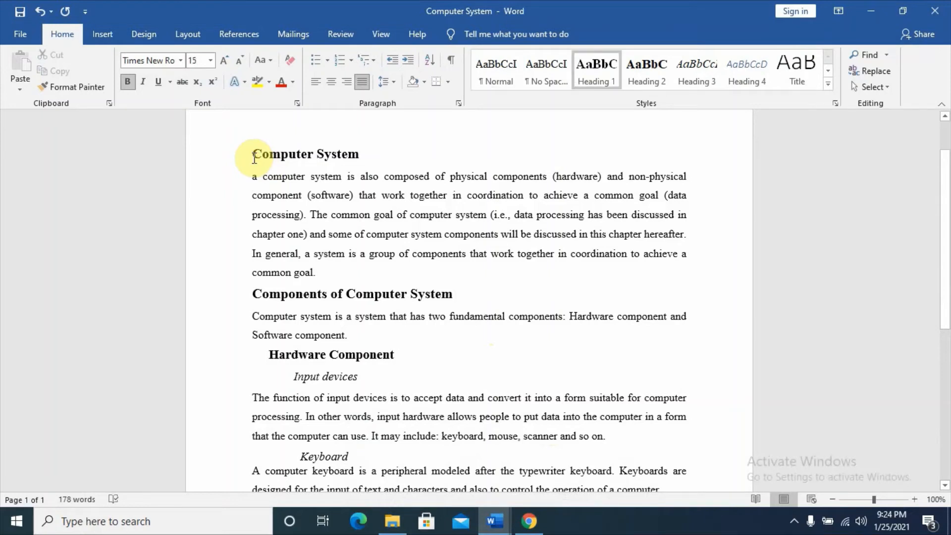
{"action": "type", "text": "1."}
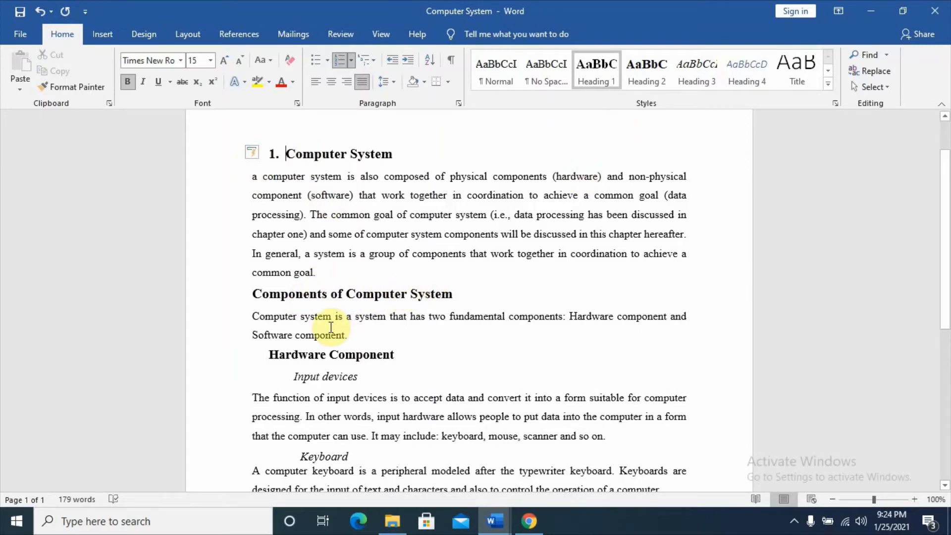
Add the number "2." in front of the "Components of Computer System" heading as automatic list numbering
{"action": "left_click", "coordinate": [358, 296]}
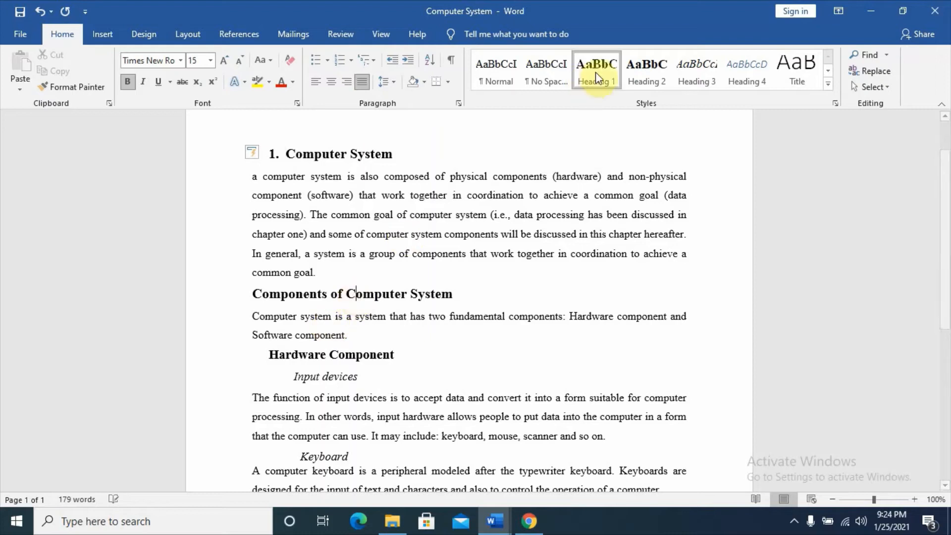
{"action": "left_click", "coordinate": [402, 297]}
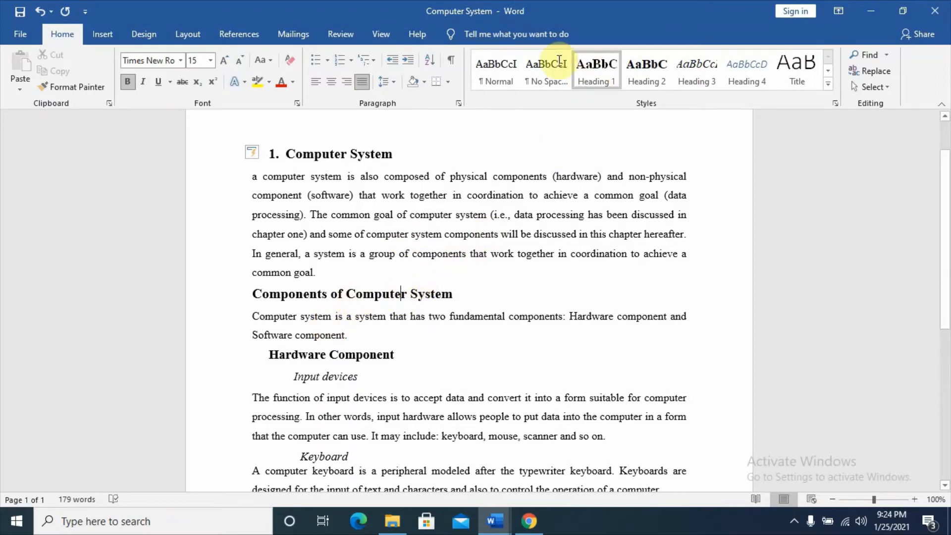
{"action": "left_click", "coordinate": [252, 299]}
{"action": "type", "text": "2."}
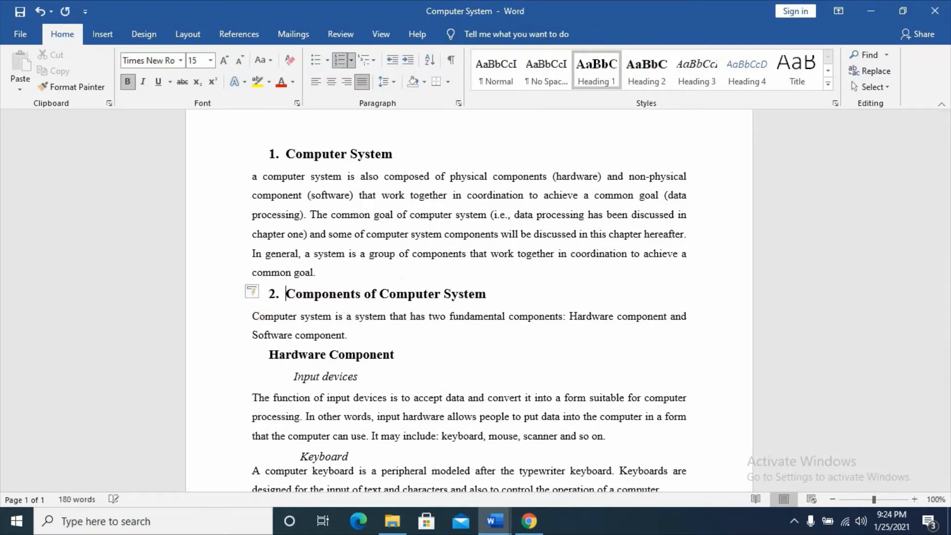
Number the "Hardware Component" subheading as "2.1." under the second main heading
{"action": "left_click", "coordinate": [344, 354]}
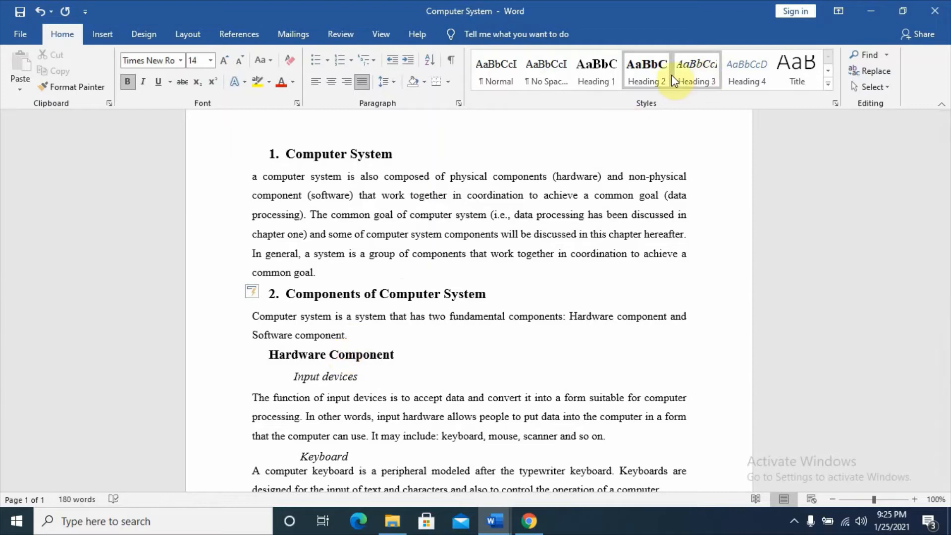
{"action": "left_click", "coordinate": [647, 75]}
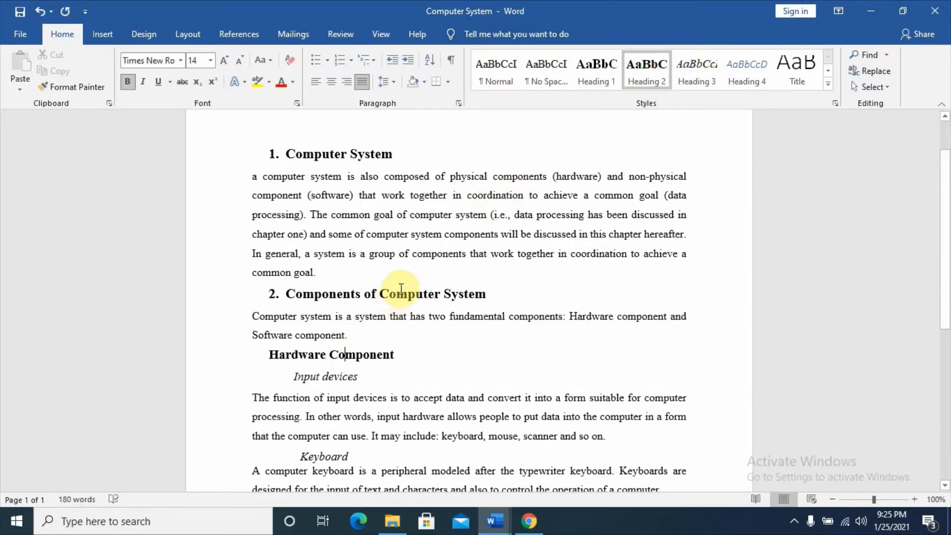
{"action": "left_click", "coordinate": [272, 357]}
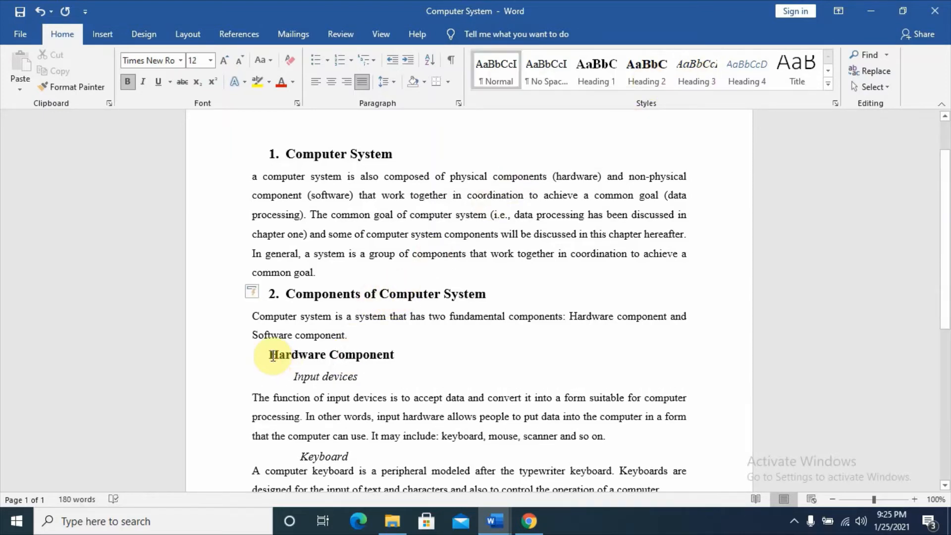
{"action": "type", "text": "2.1"}
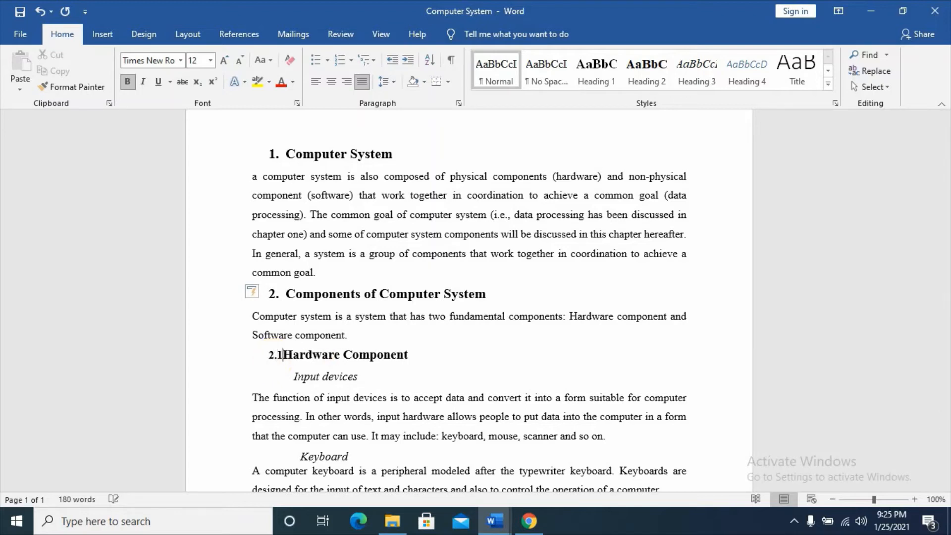
{"action": "type", "text": "."}
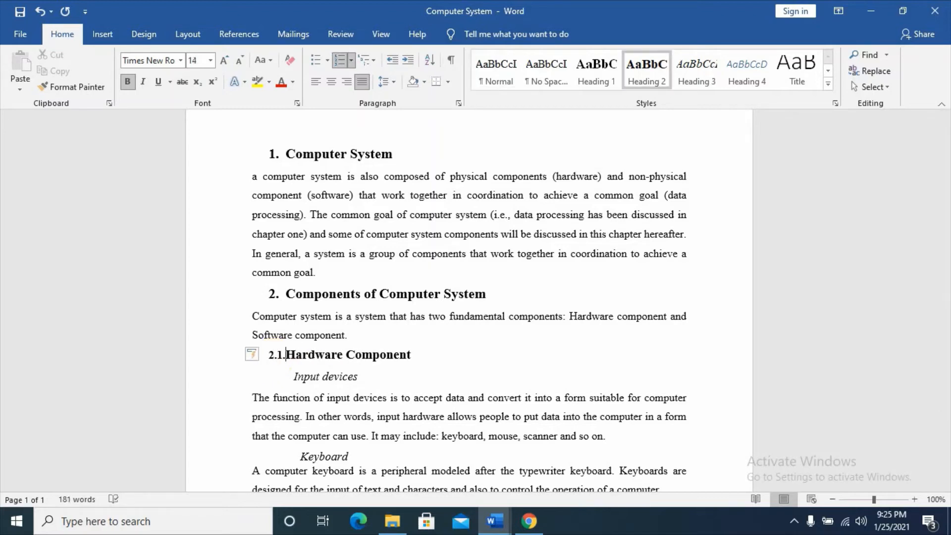
{"action": "key", "text": "BackSpace"}
{"action": "key", "text": "BackSpace"}
{"action": "type", "text": "2"}
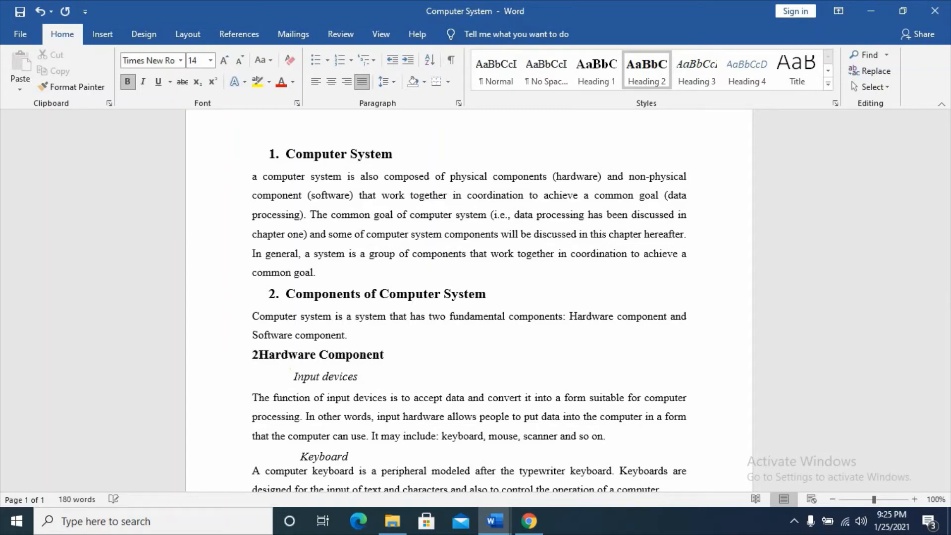
{"action": "type", "text": ".1."}
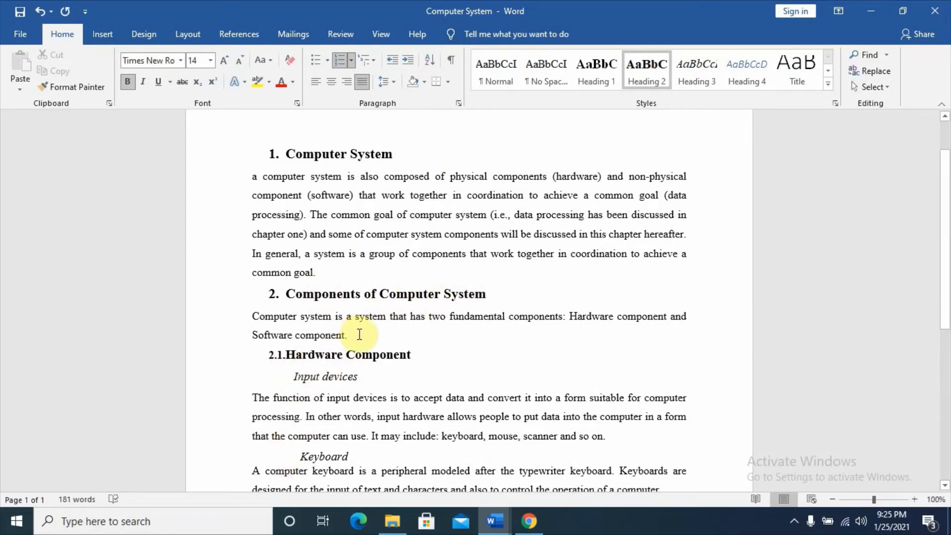
Number the "Input devices" subheading as "2.1.1." under "Hardware Component"
{"action": "left_click", "coordinate": [330, 378]}
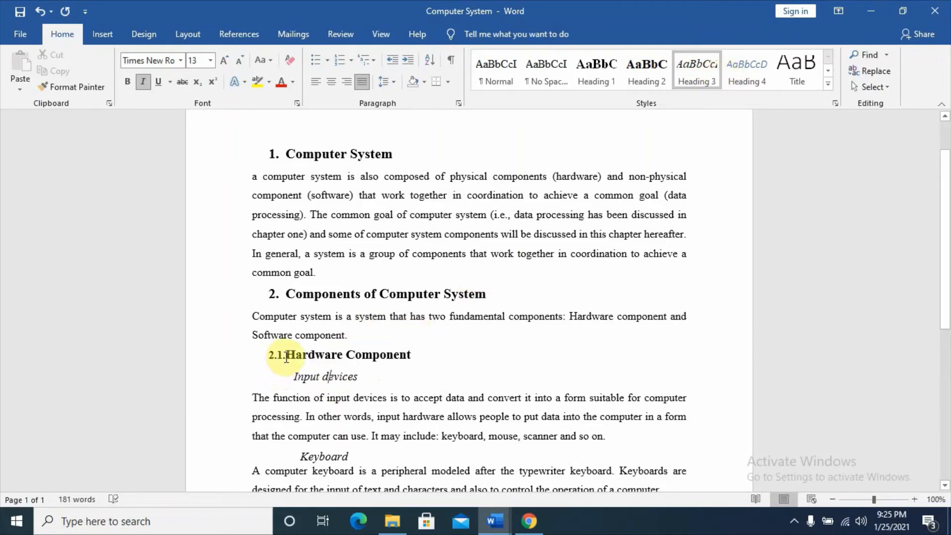
{"action": "left_click", "coordinate": [290, 378]}
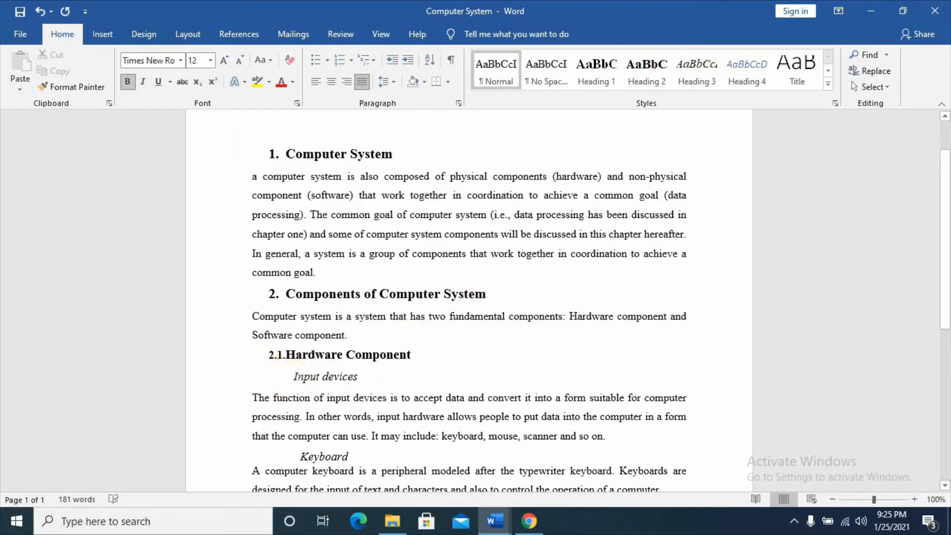
{"action": "type", "text": "2.1 "}
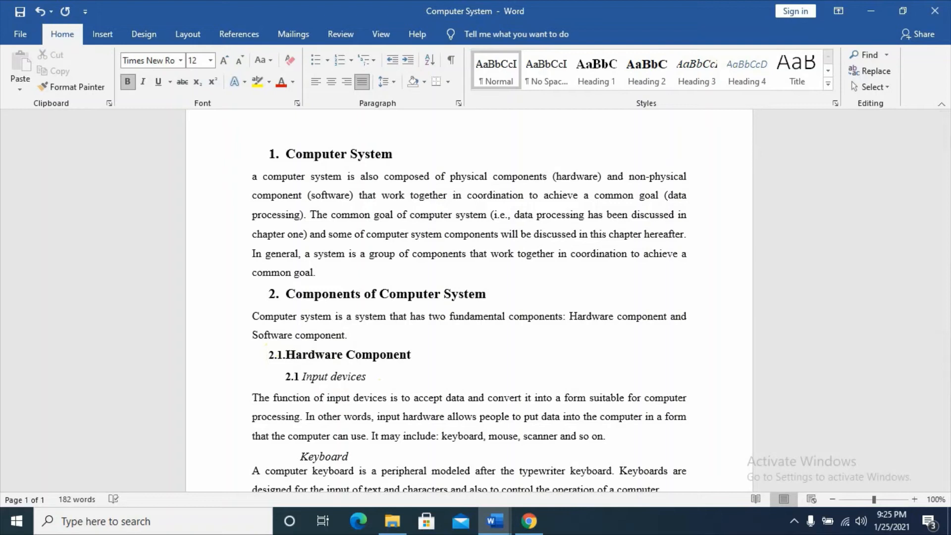
{"action": "type", "text": ".1."}
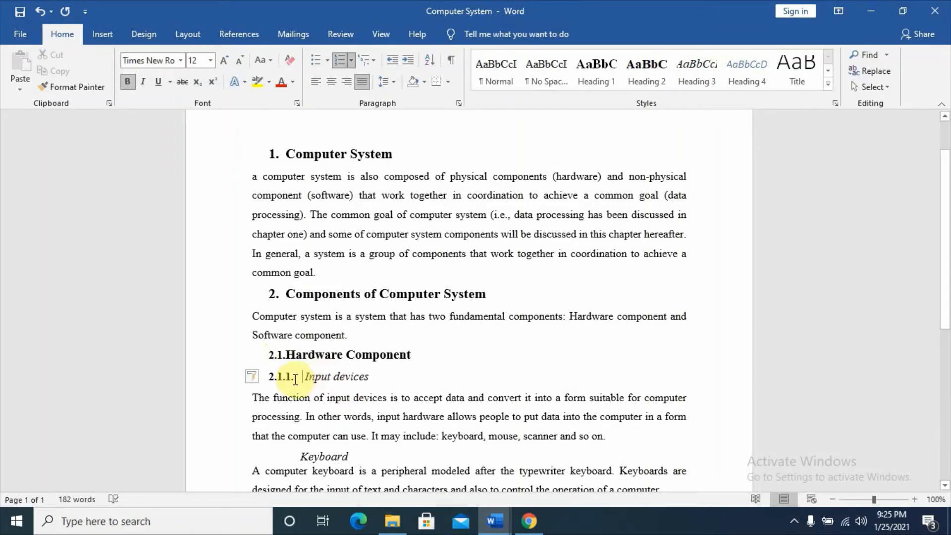
Indent the "2.1.1." Input devices numbering further and number the "Keyboard" subheading as "2.1.2."
{"action": "left_click_drag", "start_coordinate": [280, 375], "coordinate": [302, 372]}
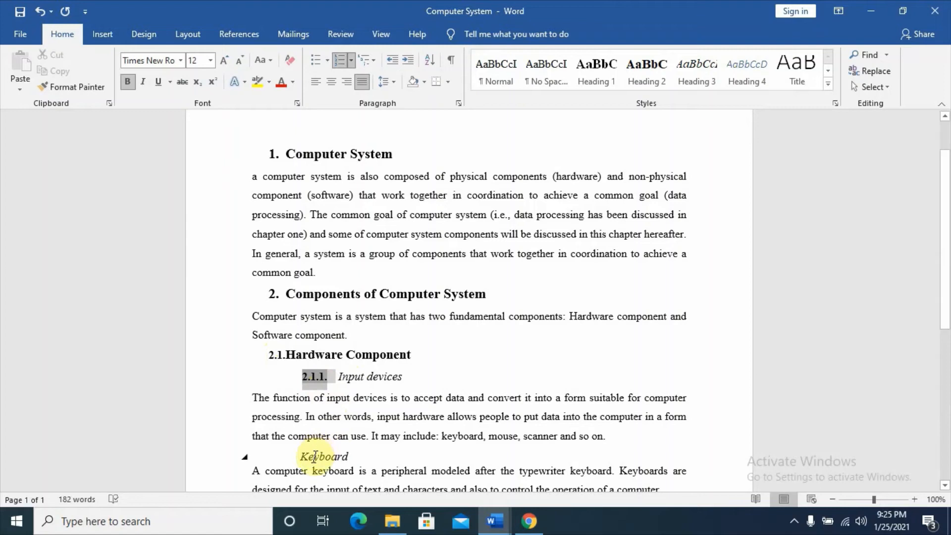
{"action": "left_click", "coordinate": [315, 456]}
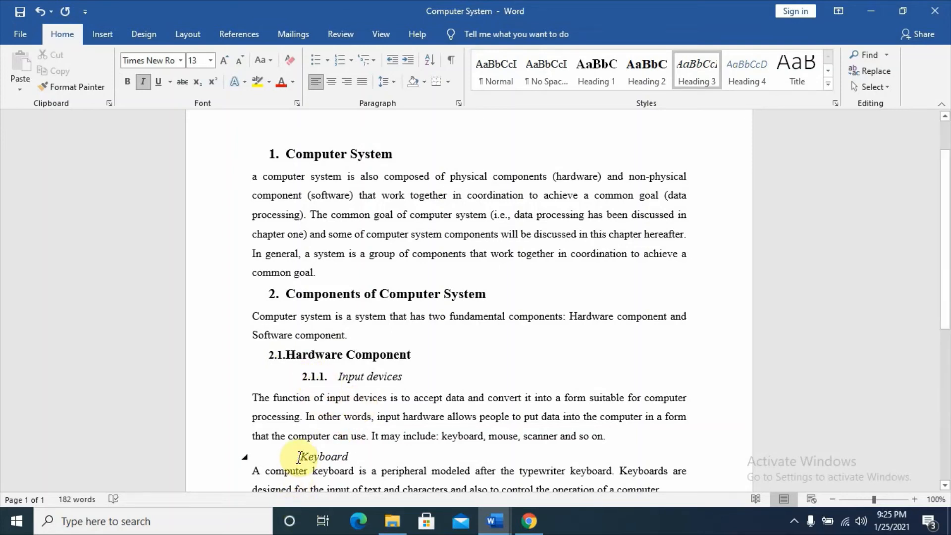
{"action": "type", "text": "2.1. "}
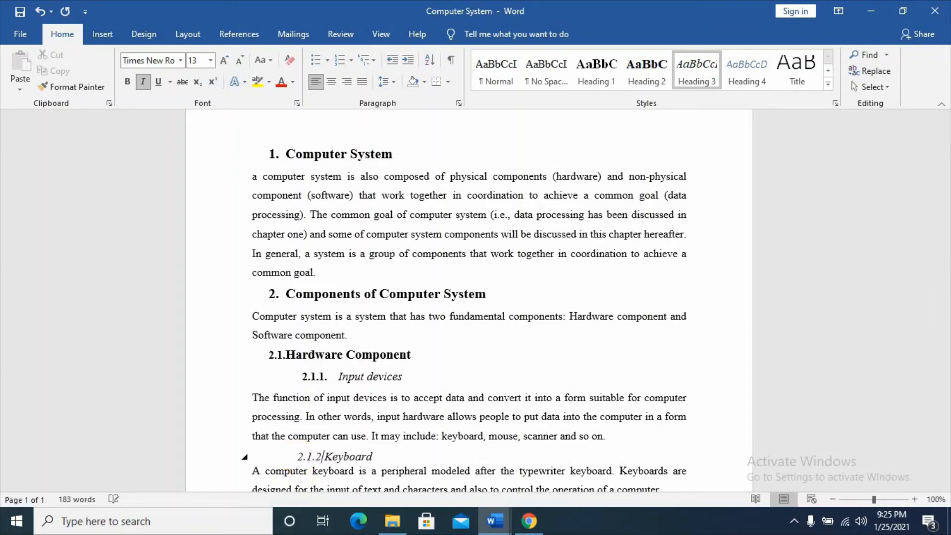
{"action": "type", "text": "2."}
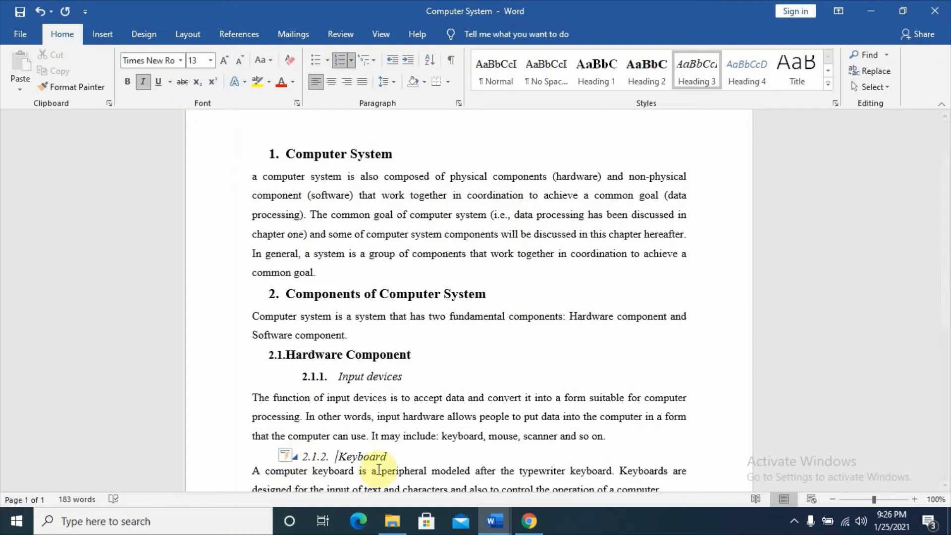
{"action": "left_click", "coordinate": [452, 436]}
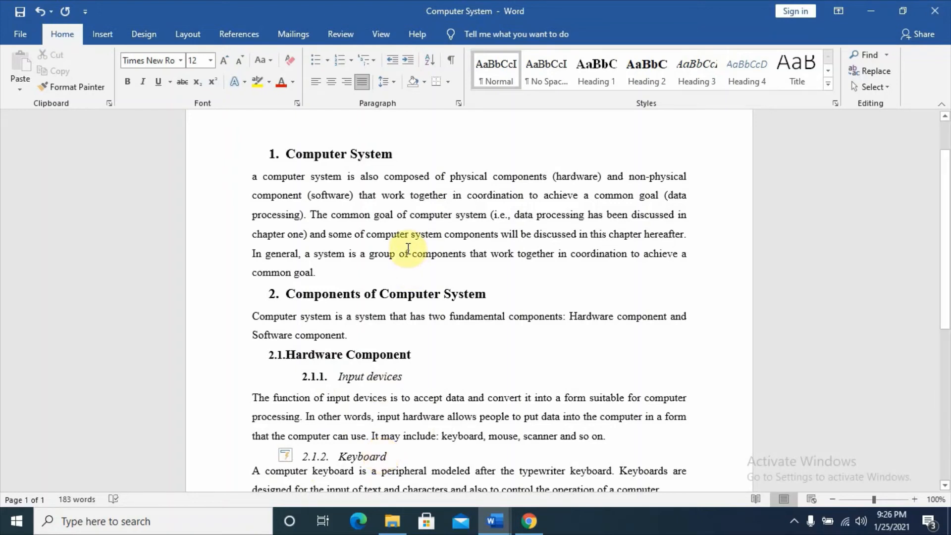
Add a blank line above the first "Computer System" heading and insert an Automatic Table 1 table of contents there
{"action": "left_click", "coordinate": [243, 30]}
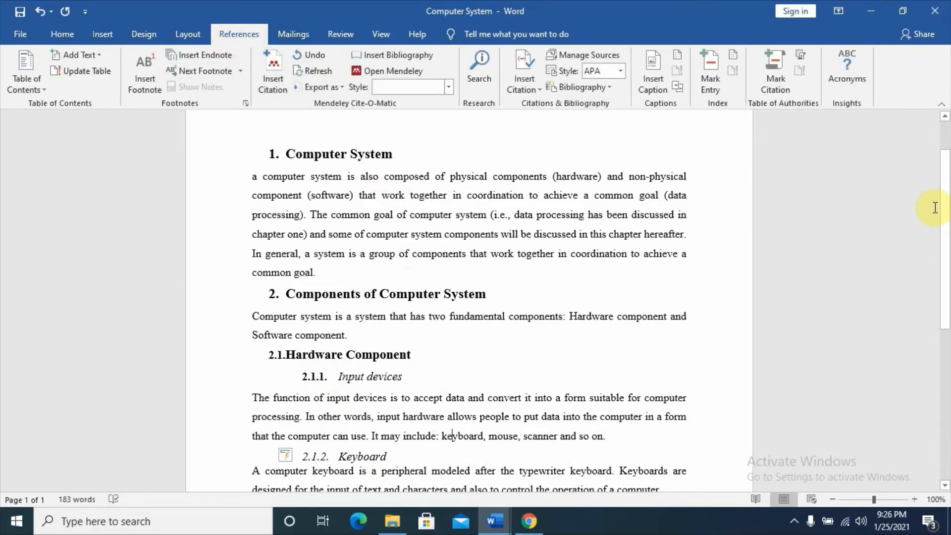
{"action": "scroll", "coordinate": [939, 164], "scroll_direction": "up", "scroll_amount": 2}
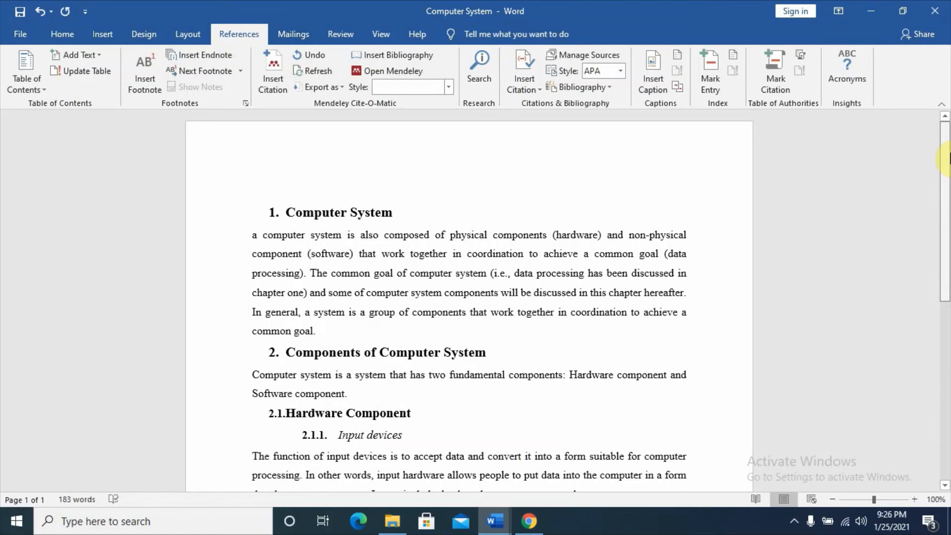
{"action": "left_click", "coordinate": [332, 194]}
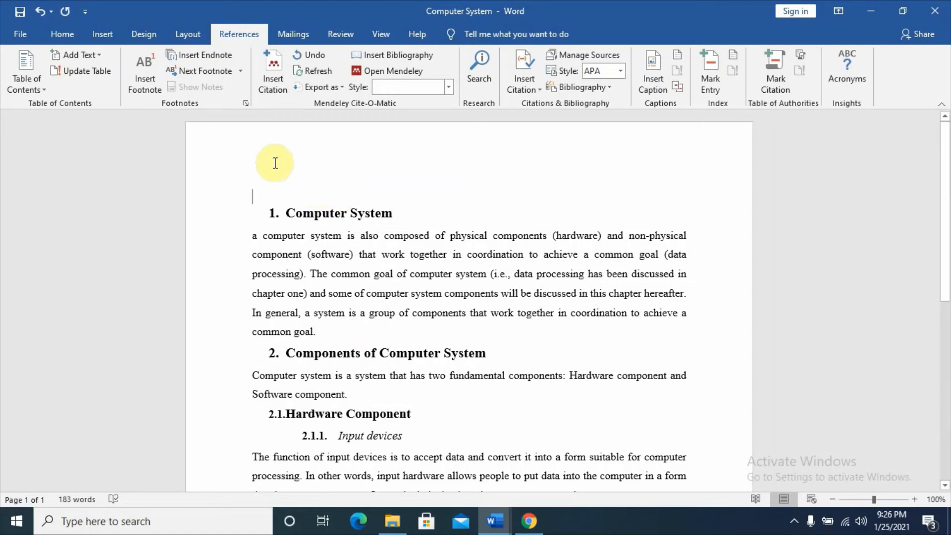
{"action": "key", "text": "Return"}
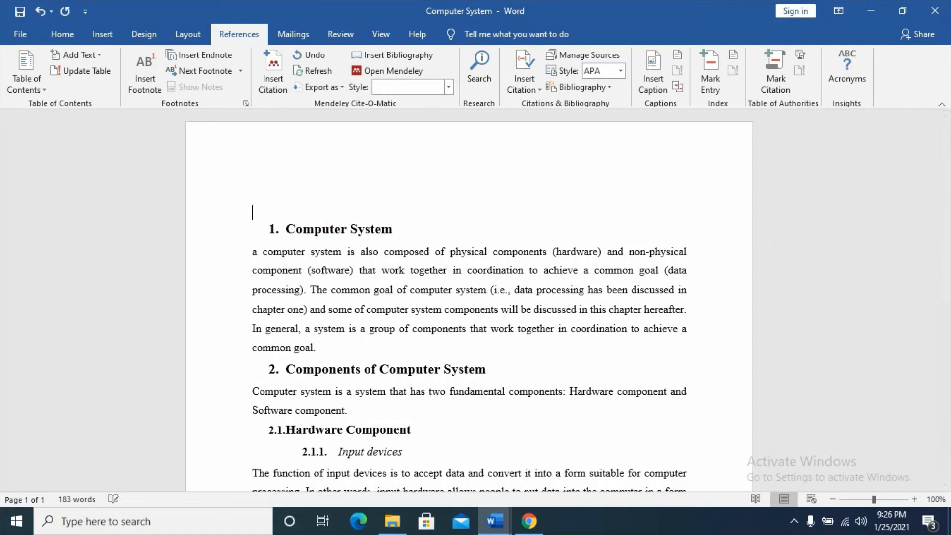
{"action": "left_click", "coordinate": [276, 189]}
{"action": "left_click", "coordinate": [24, 81]}
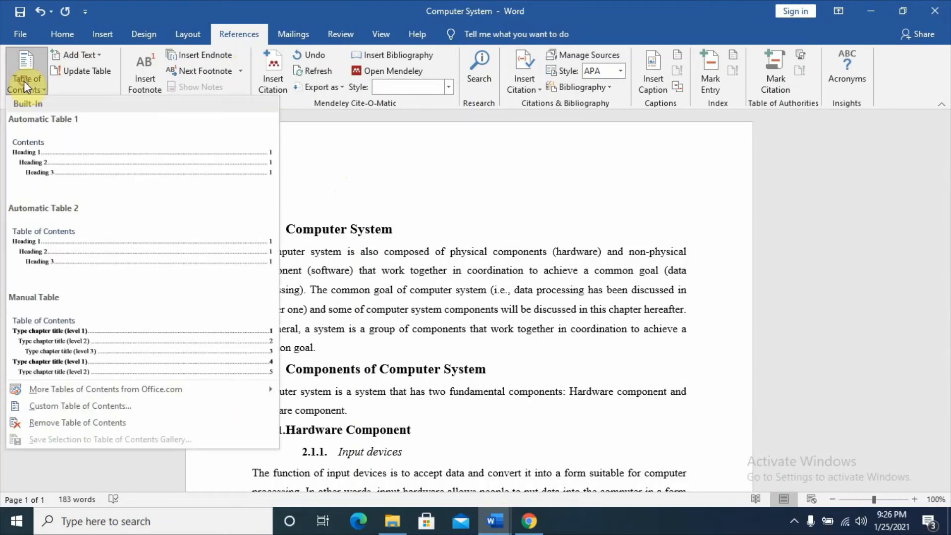
{"action": "left_click", "coordinate": [66, 144]}
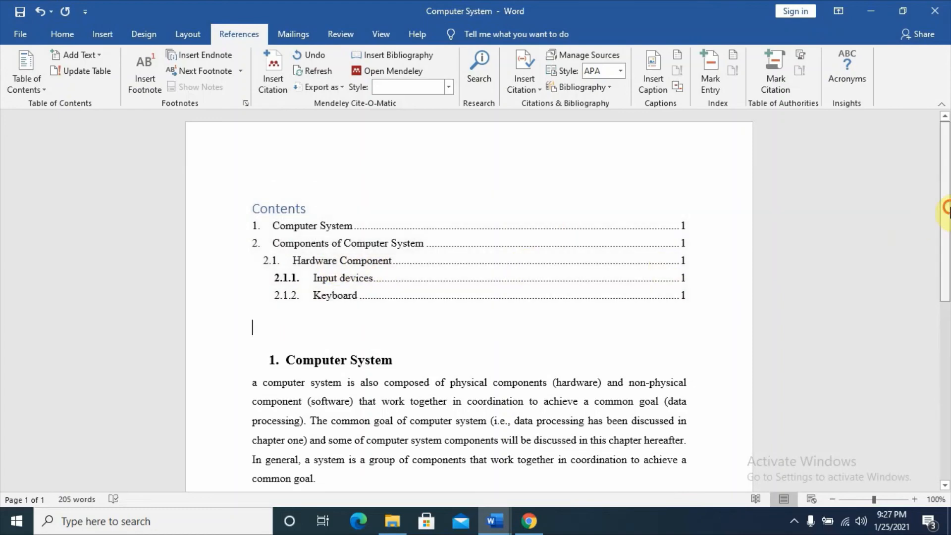
Try removing bold from the "2.1." number of the "Hardware Component" heading, and undo that change
{"action": "left_click_drag", "start_coordinate": [946, 208], "coordinate": [946, 285]}
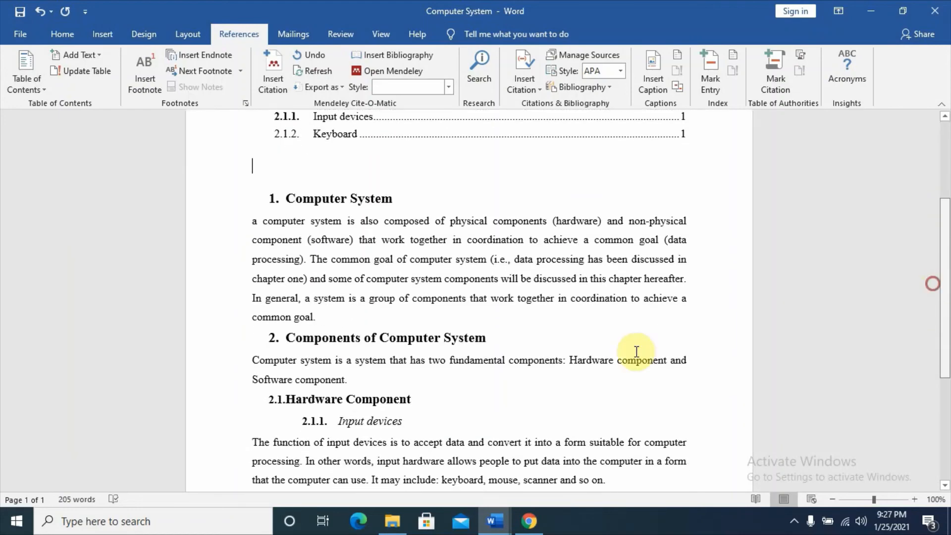
{"action": "left_click", "coordinate": [281, 400]}
{"action": "right_click", "coordinate": [281, 400]}
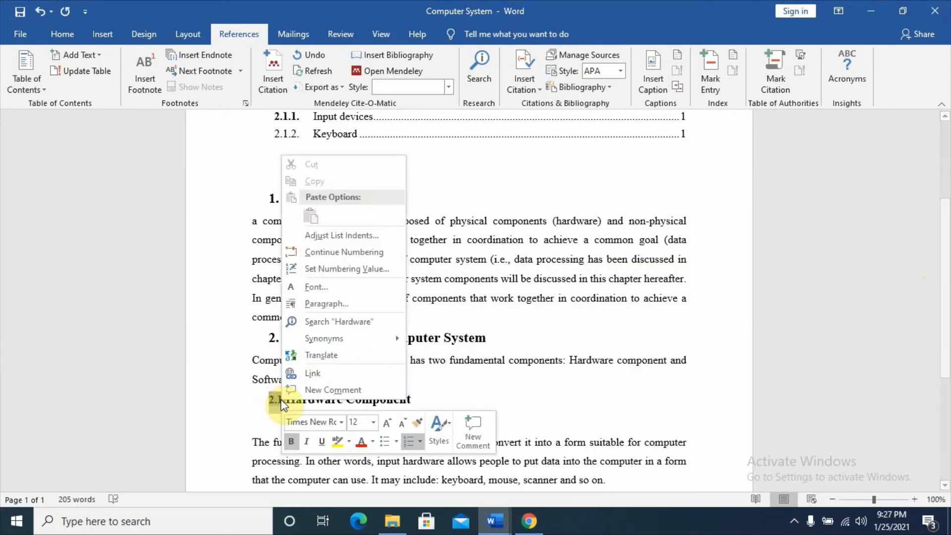
{"action": "left_click", "coordinate": [294, 444]}
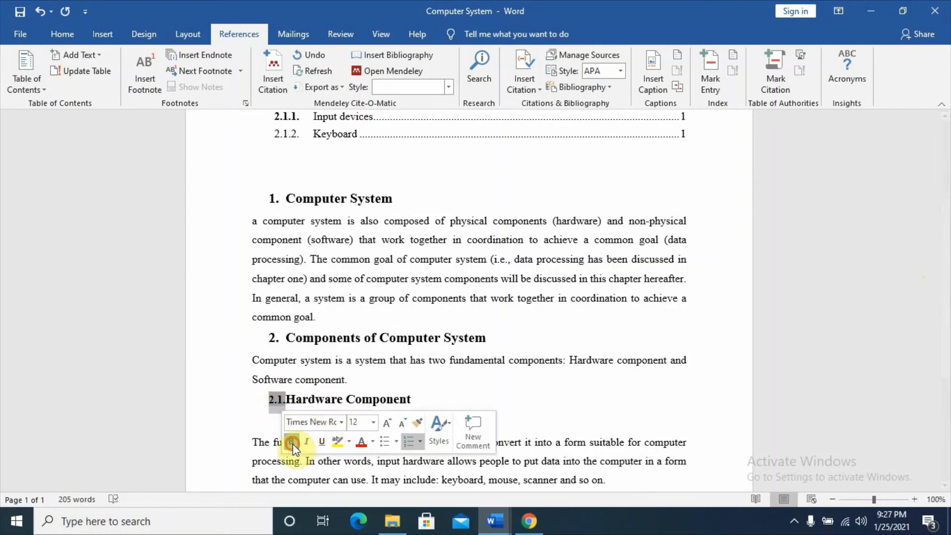
{"action": "left_click", "coordinate": [509, 401]}
{"action": "left_click_drag", "start_coordinate": [950, 321], "coordinate": [950, 320]}
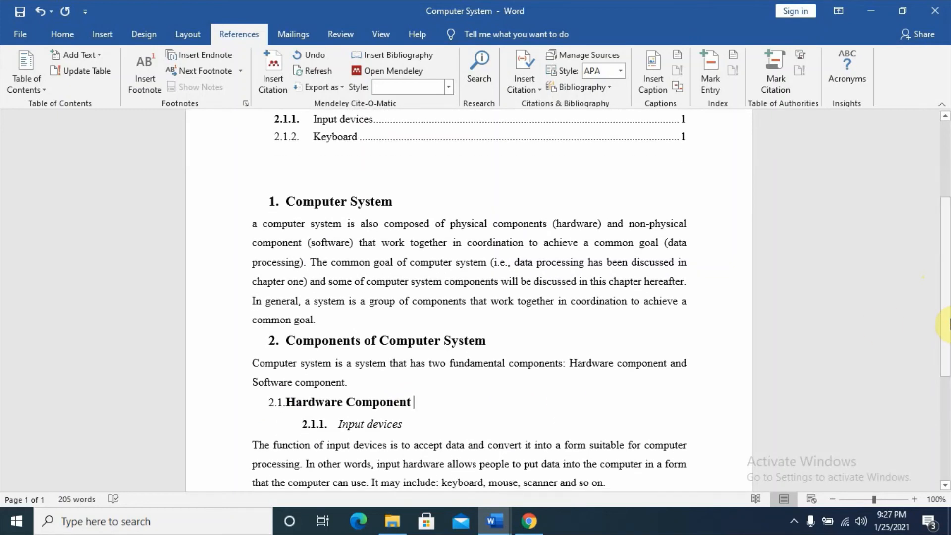
{"action": "key", "text": "ctrl+z"}
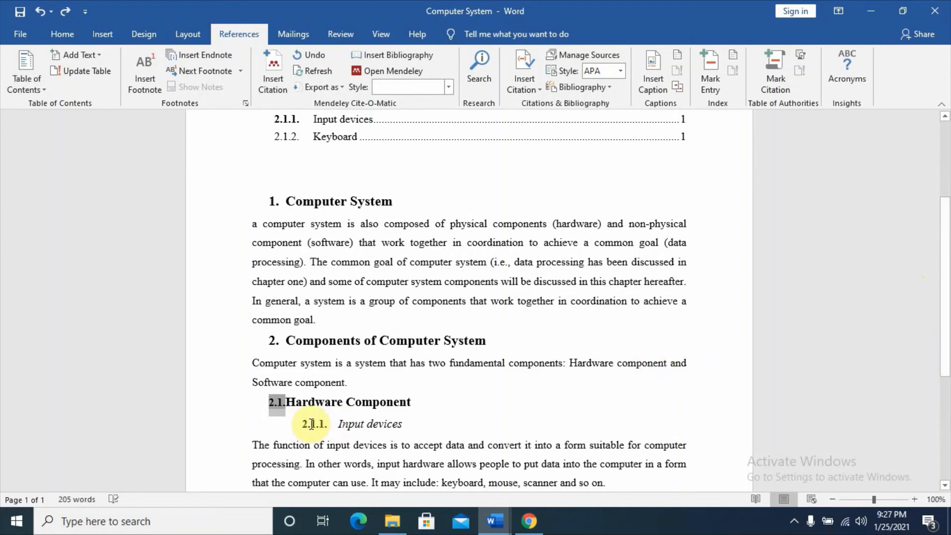
Remove bold from the "2.1.1." number of the "Input devices" subheading in the document body
{"action": "left_click", "coordinate": [312, 424]}
{"action": "right_click", "coordinate": [311, 424]}
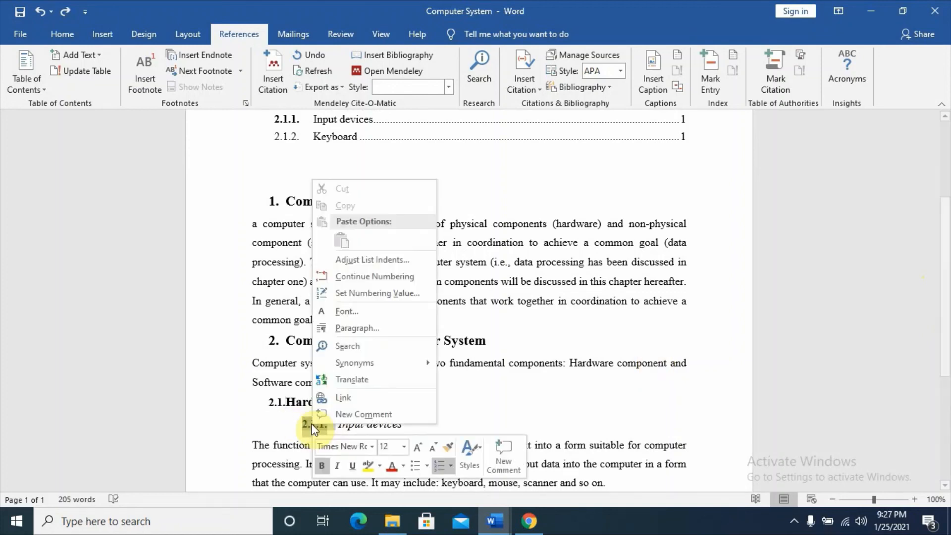
{"action": "left_click", "coordinate": [322, 466]}
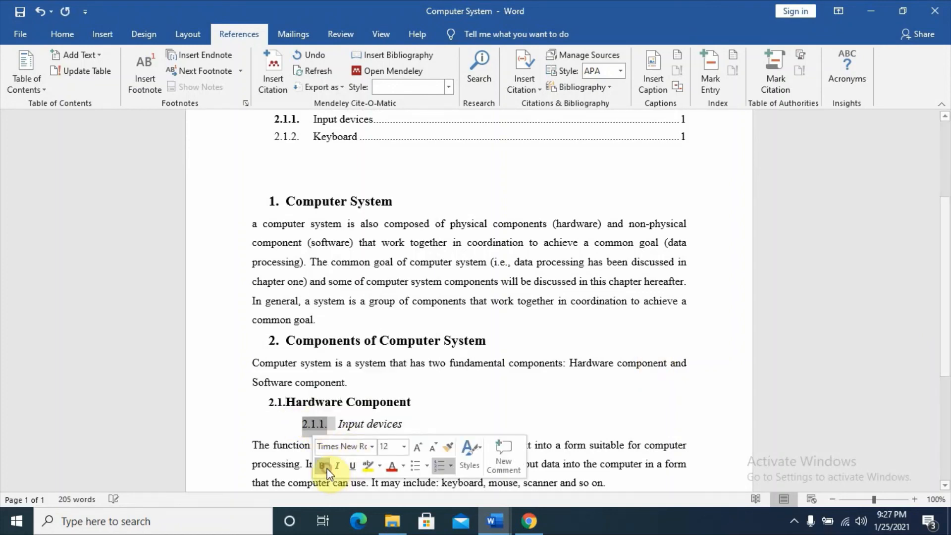
{"action": "left_click", "coordinate": [448, 421]}
{"action": "left_click_drag", "start_coordinate": [946, 277], "coordinate": [937, 326]}
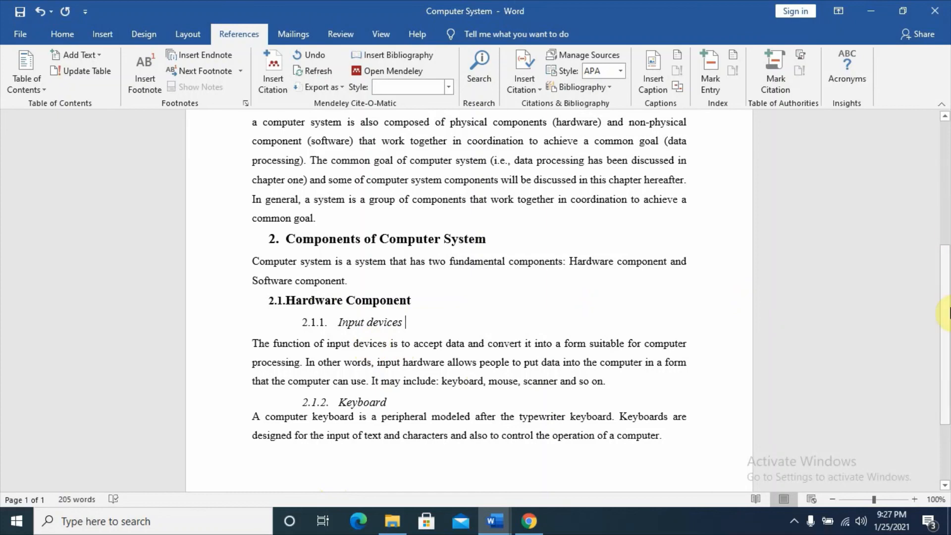
{"action": "left_click_drag", "start_coordinate": [948, 305], "coordinate": [949, 329]}
{"action": "left_click", "coordinate": [478, 286]}
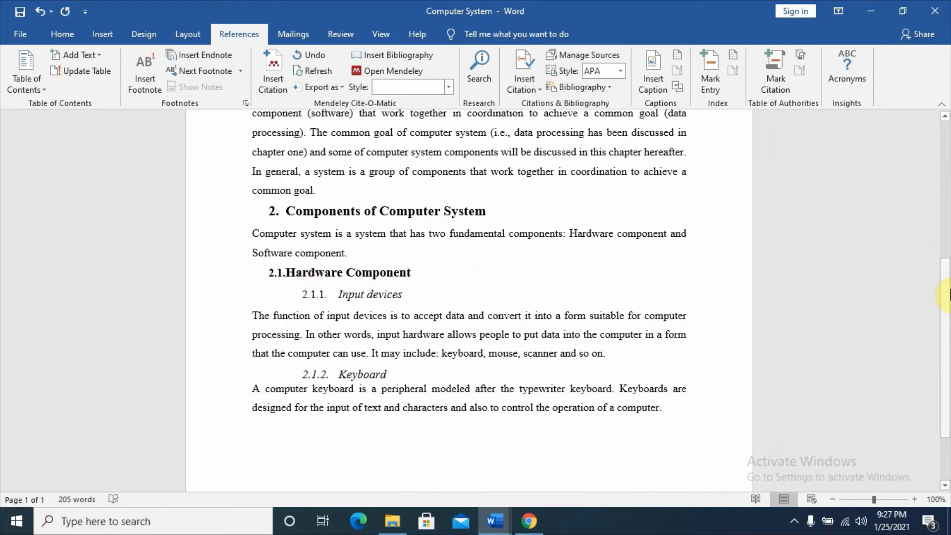
Update the entire table of contents to match the changed heading numbering
{"action": "left_click_drag", "start_coordinate": [948, 257], "coordinate": [945, 198]}
{"action": "left_click", "coordinate": [329, 255]}
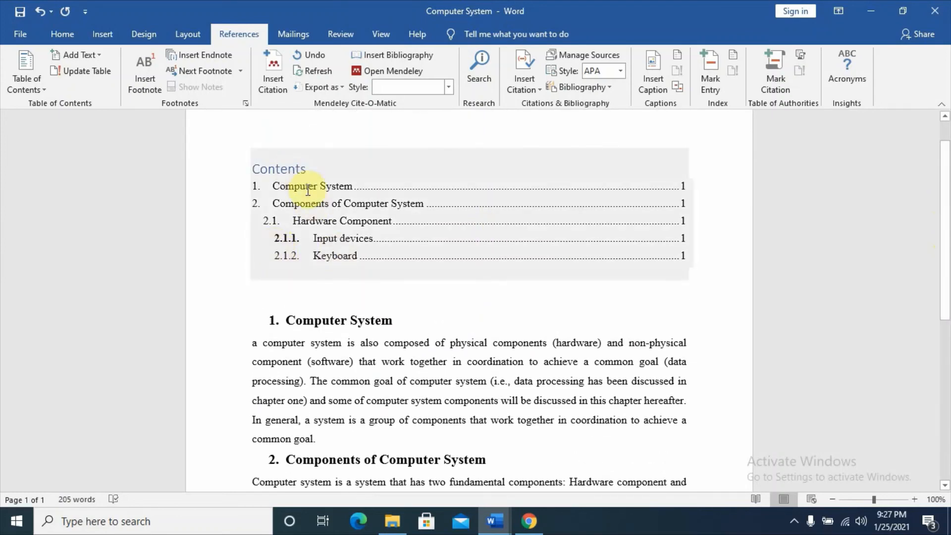
{"action": "left_click", "coordinate": [310, 173]}
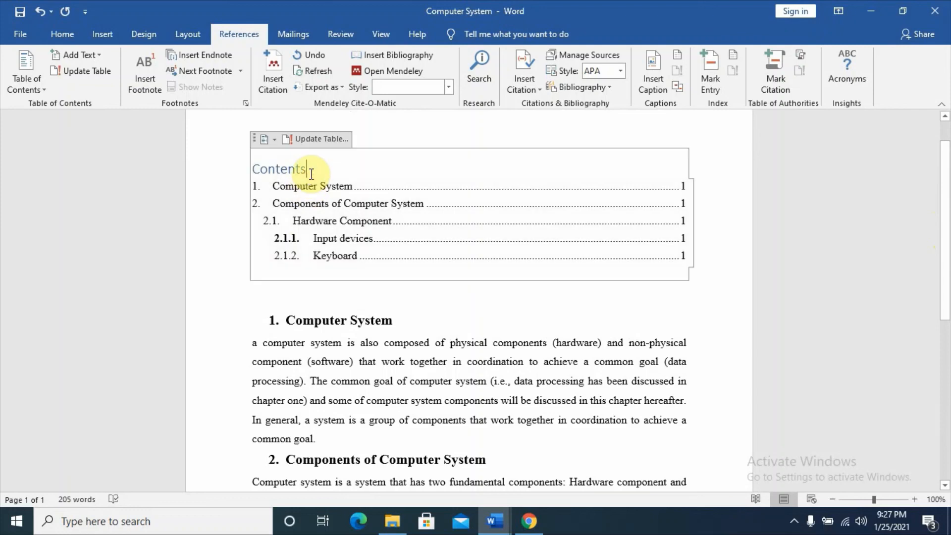
{"action": "left_click", "coordinate": [306, 137]}
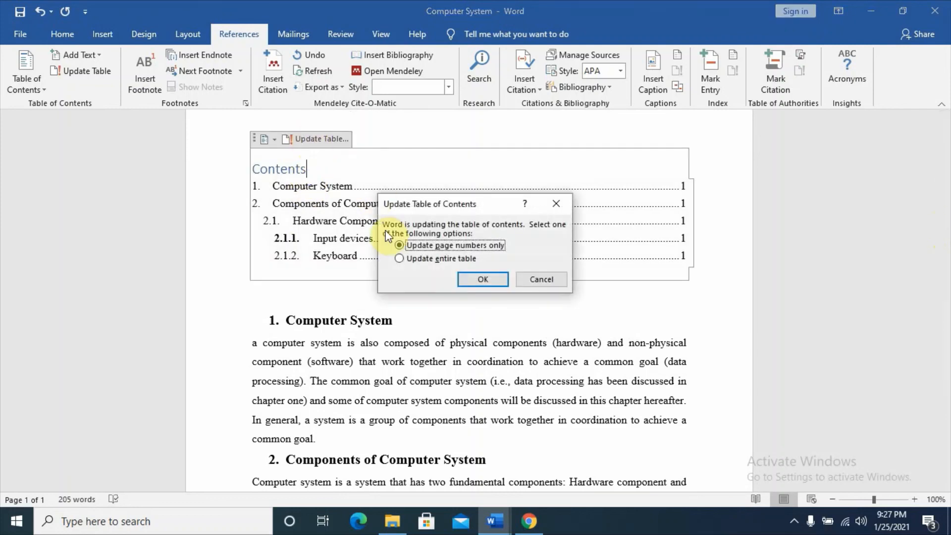
{"action": "left_click", "coordinate": [412, 258]}
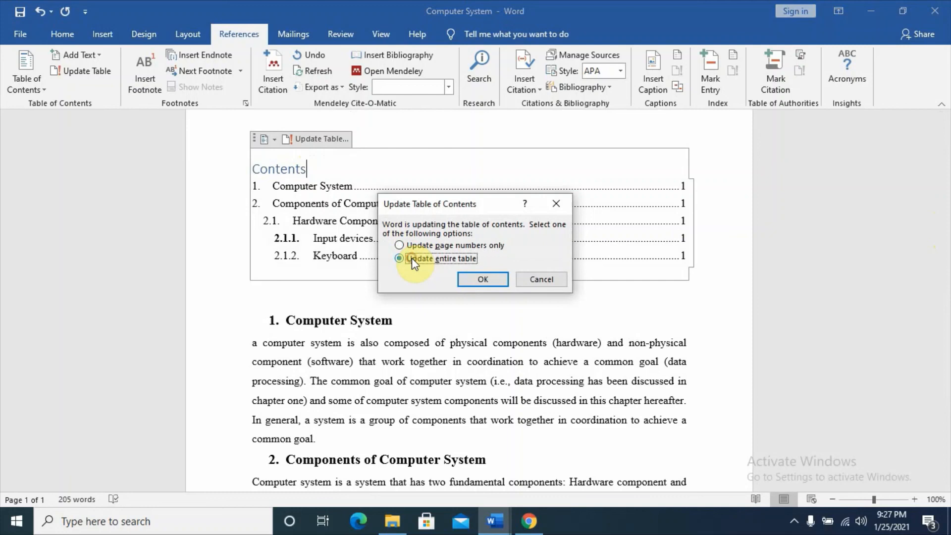
{"action": "left_click", "coordinate": [492, 278]}
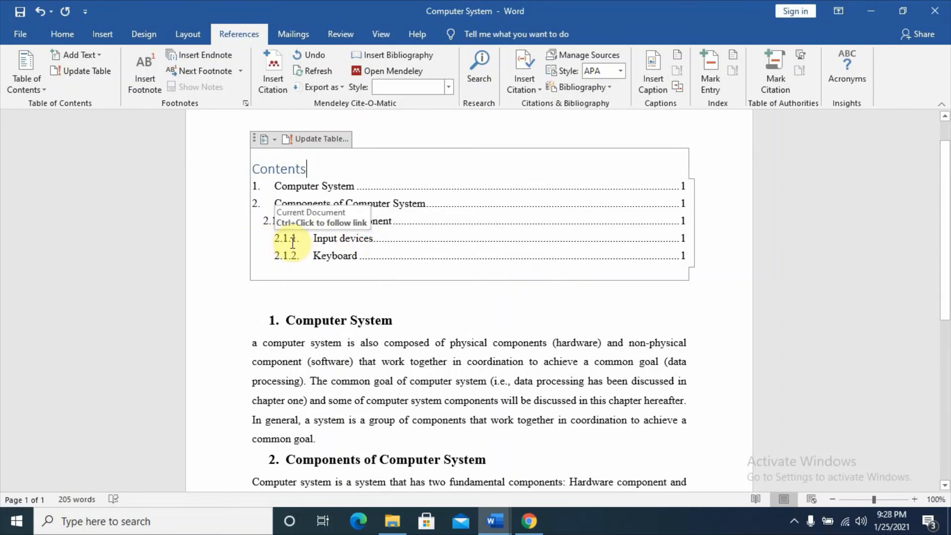
Run the table of contents update once more, trying the page-numbers-only option before settling on updating the entire table
{"action": "left_click", "coordinate": [322, 139]}
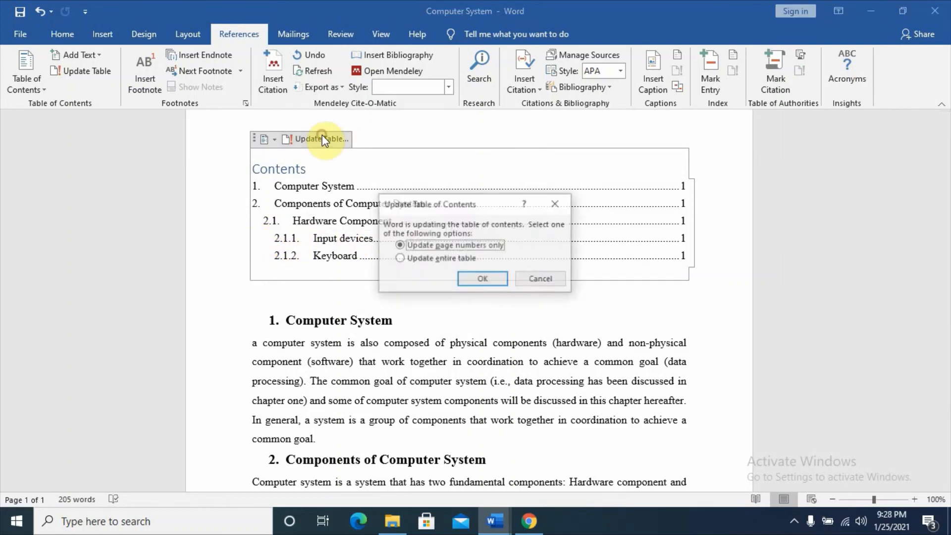
{"action": "left_click", "coordinate": [413, 260]}
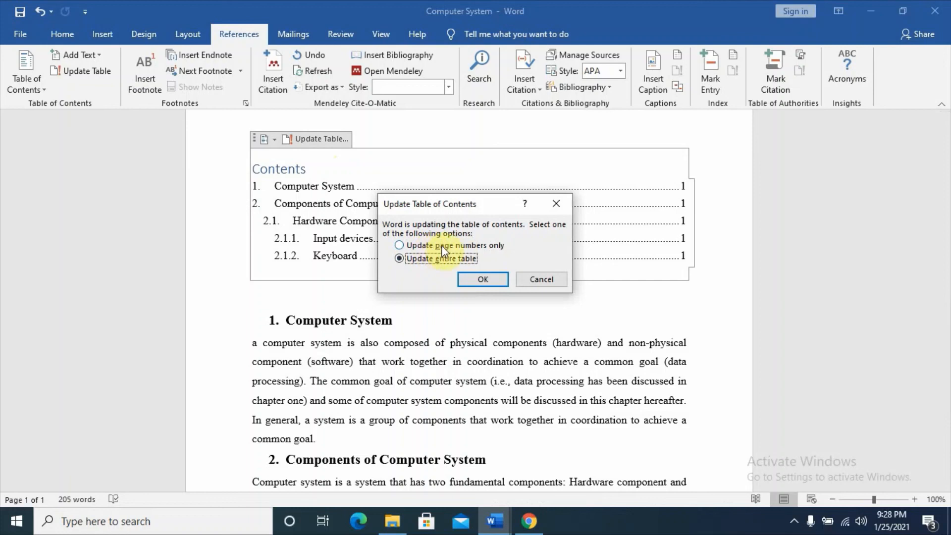
{"action": "left_click", "coordinate": [401, 246]}
{"action": "left_click", "coordinate": [400, 259]}
{"action": "left_click", "coordinate": [493, 278]}
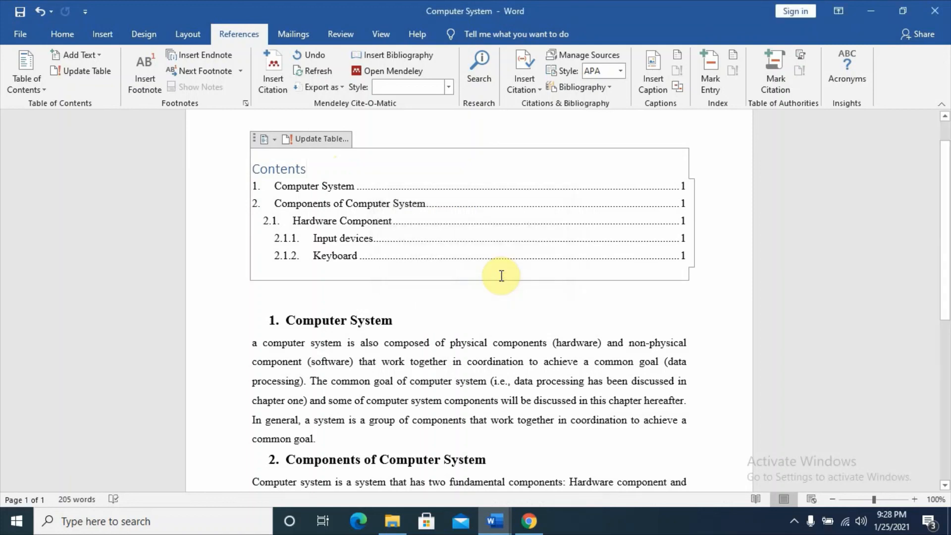